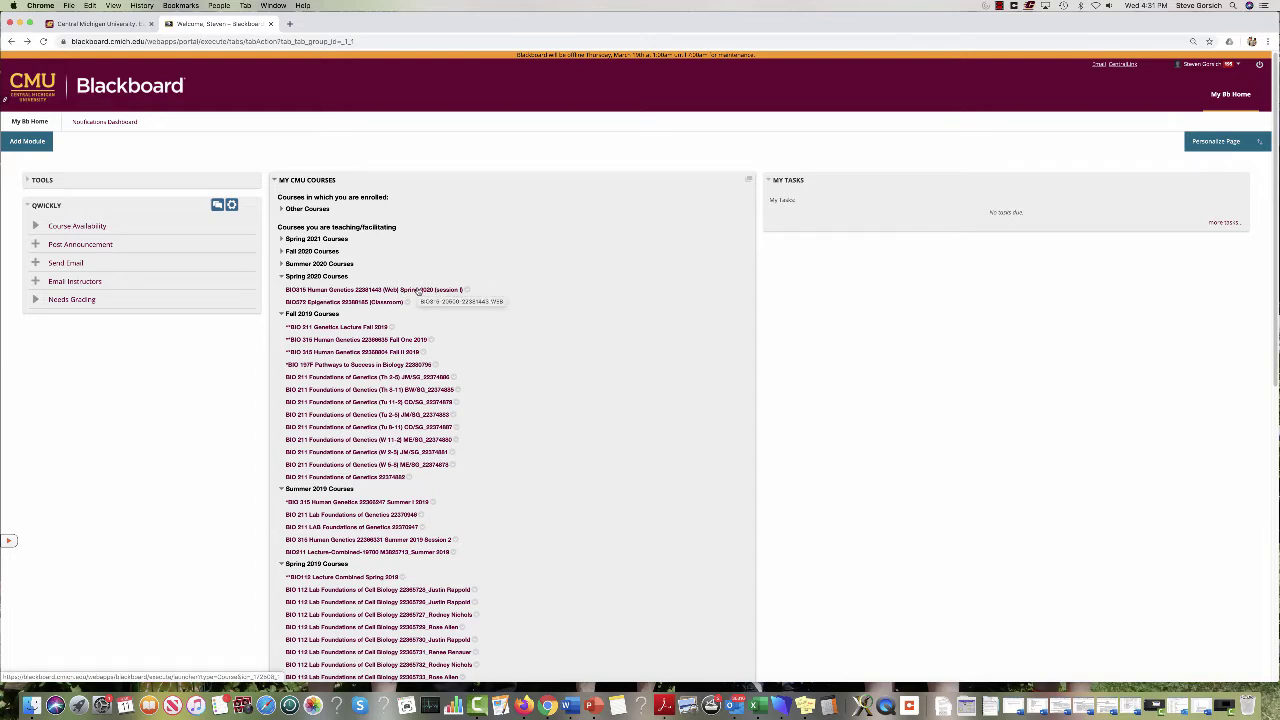
- Open the BIO315 Human Genetics Spring 2020 (session I) course and add the existing Midterm test to Course Material by Week
{"action": "left_click", "coordinate": [418, 291]}
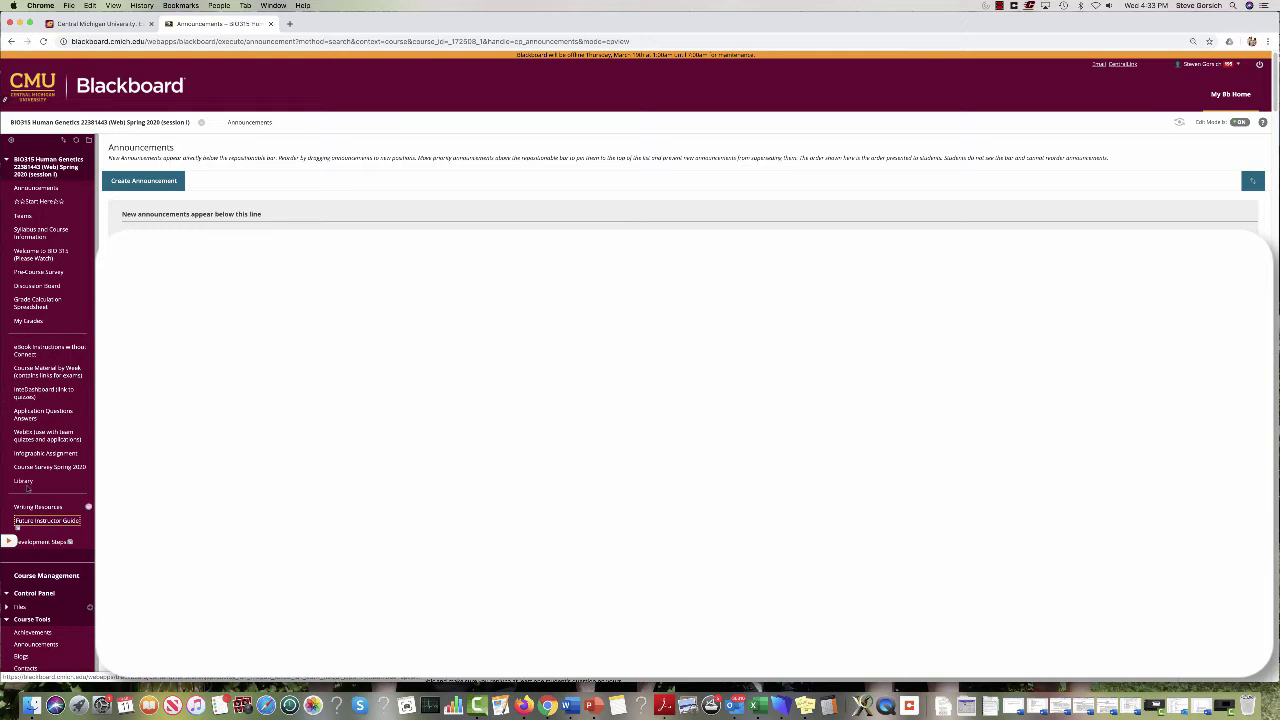
{"action": "left_click", "coordinate": [40, 371]}
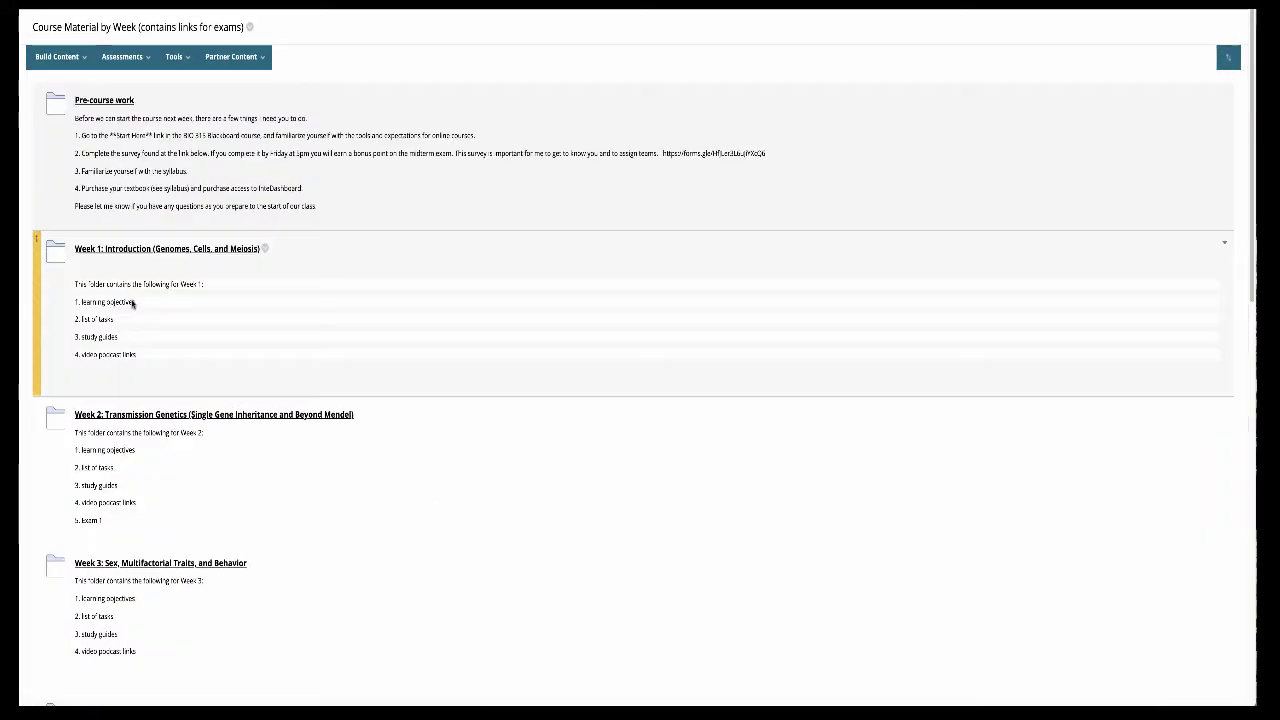
{"action": "left_click", "coordinate": [106, 48]}
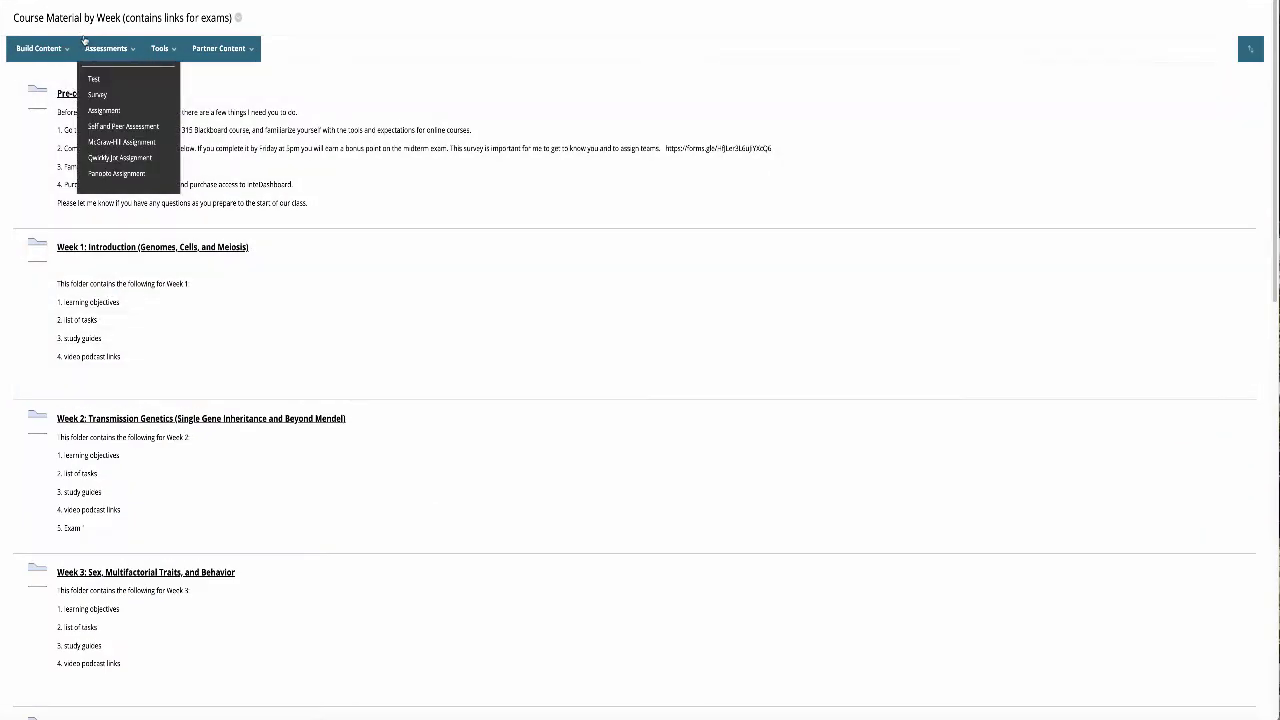
{"action": "left_click", "coordinate": [38, 48]}
{"action": "left_click", "coordinate": [106, 48]}
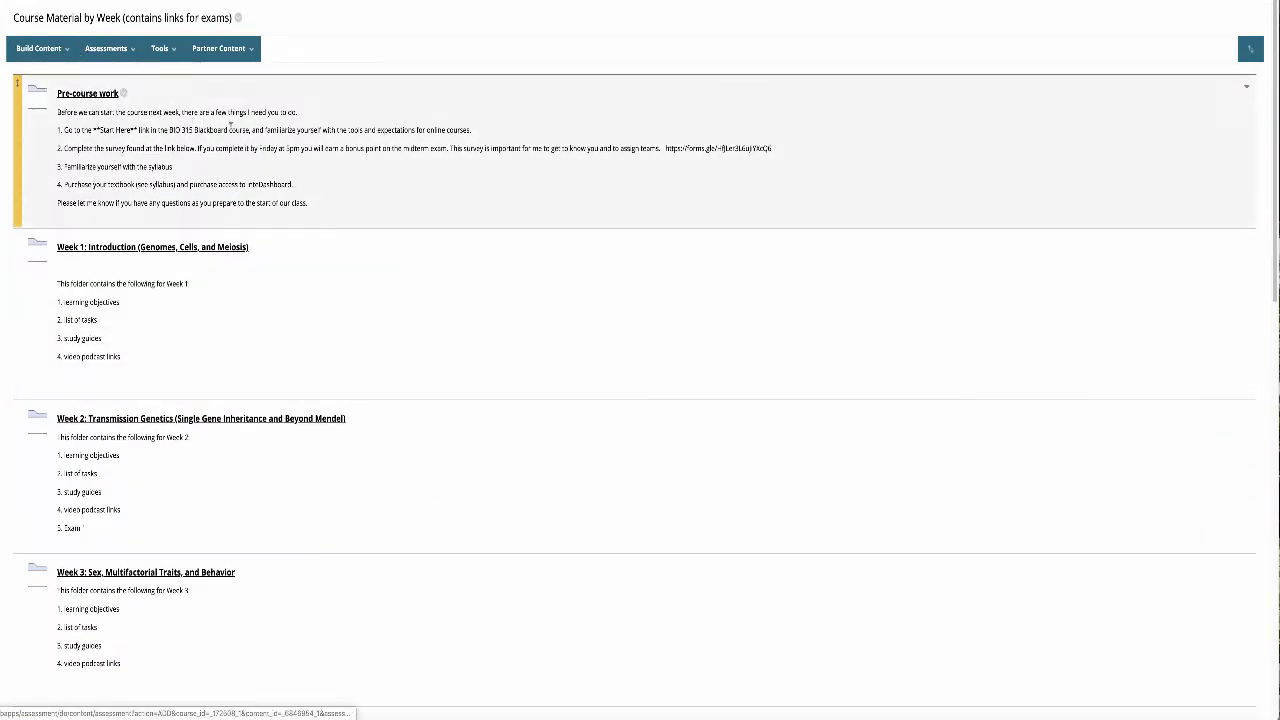
{"action": "left_click", "coordinate": [108, 50]}
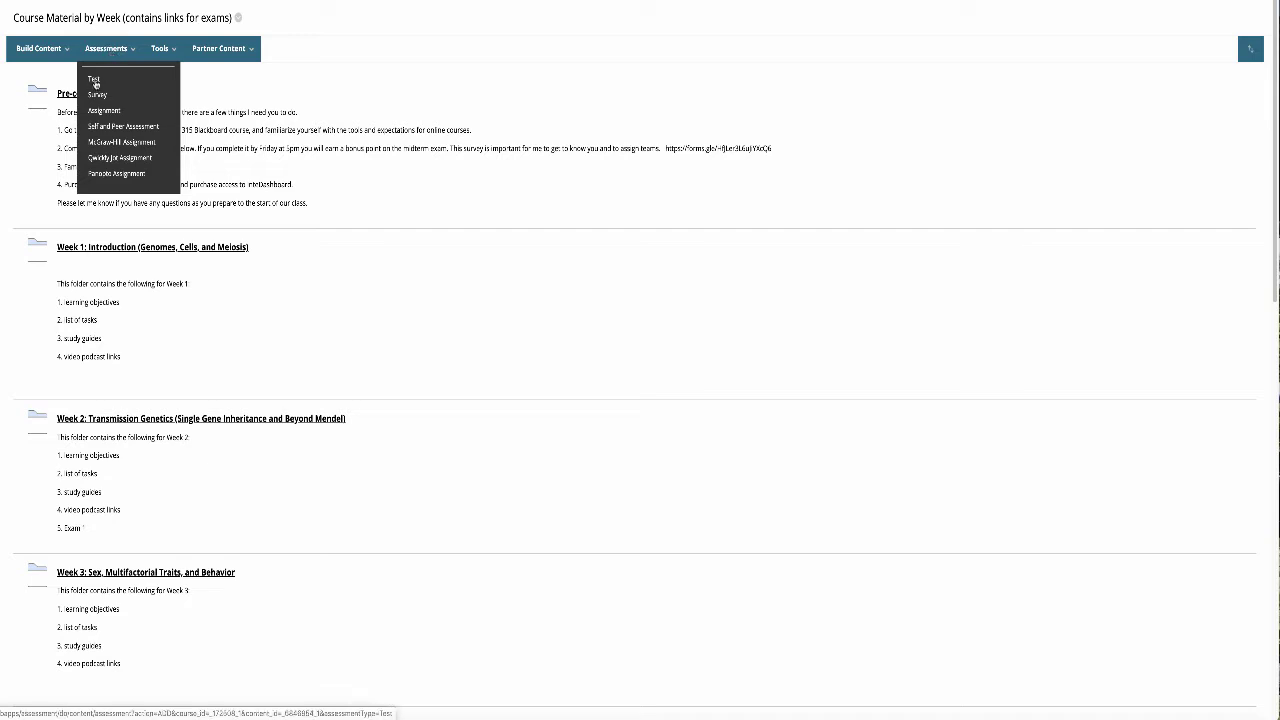
{"action": "left_click", "coordinate": [94, 80]}
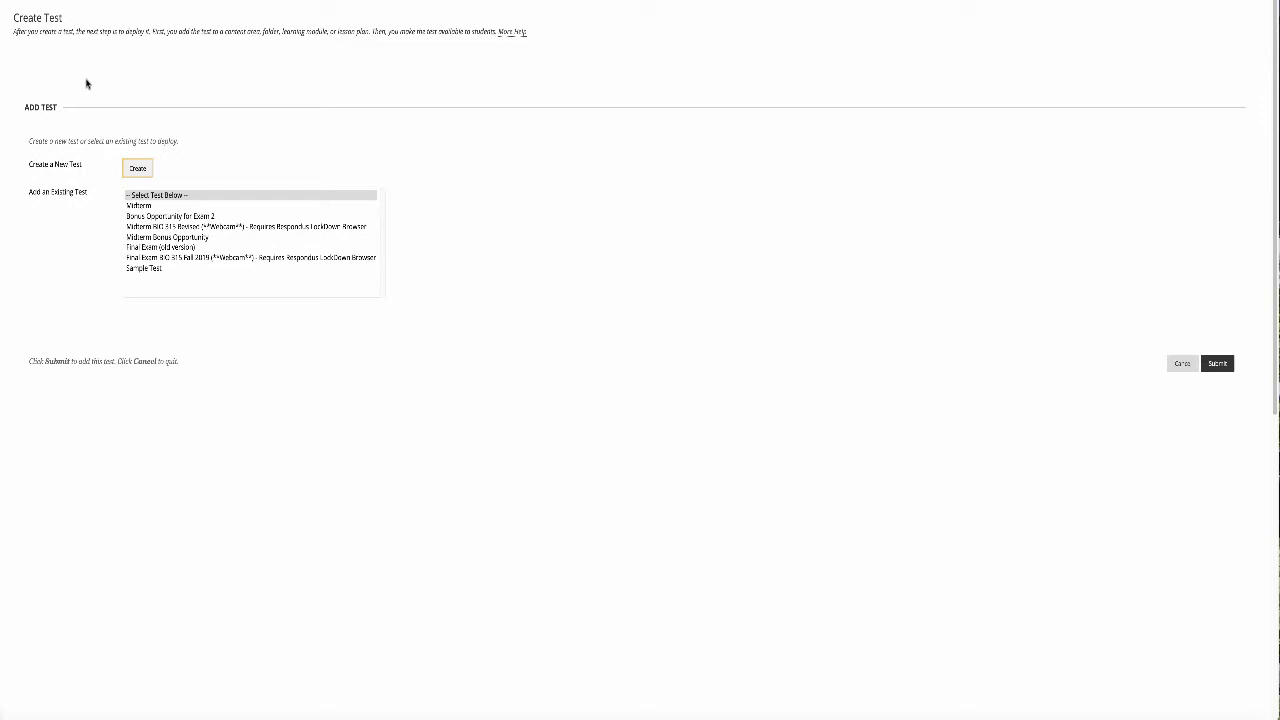
{"action": "left_click", "coordinate": [145, 208]}
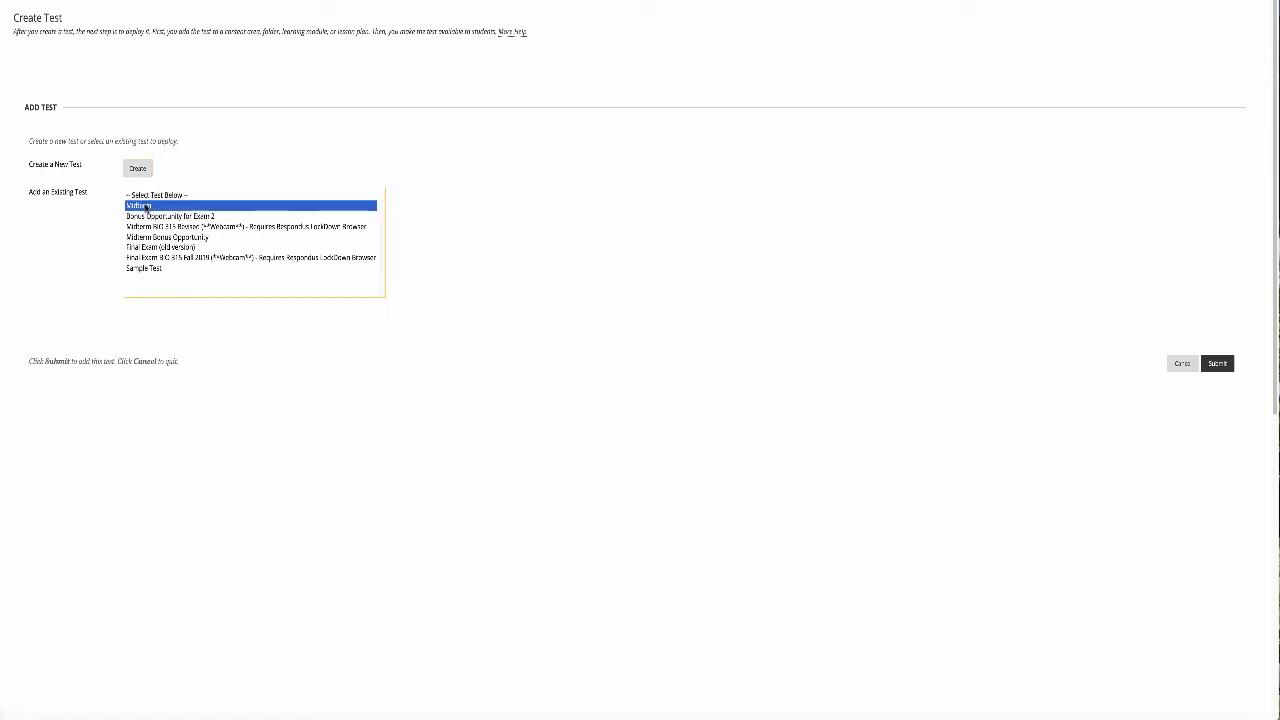
{"action": "left_click", "coordinate": [1217, 363]}
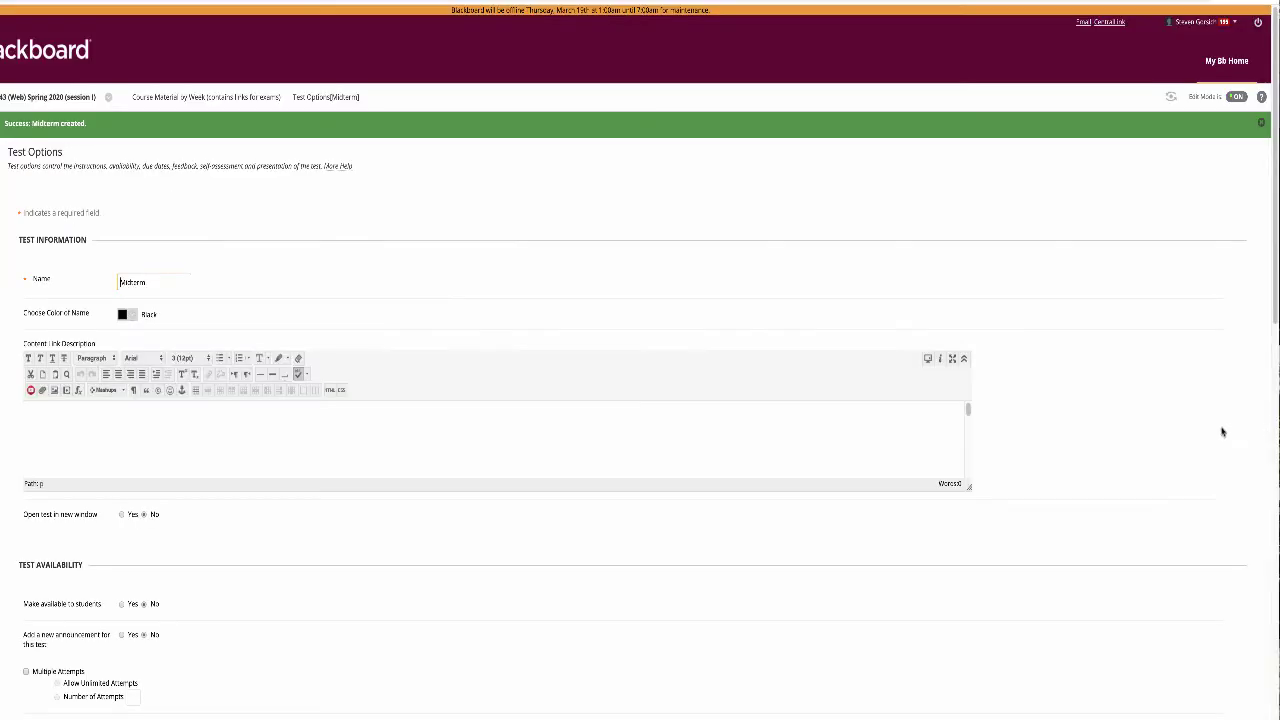
- Make the Midterm test available to students in its test options
{"action": "scroll", "coordinate": [1106, 380], "scroll_direction": "down", "scroll_amount": 1}
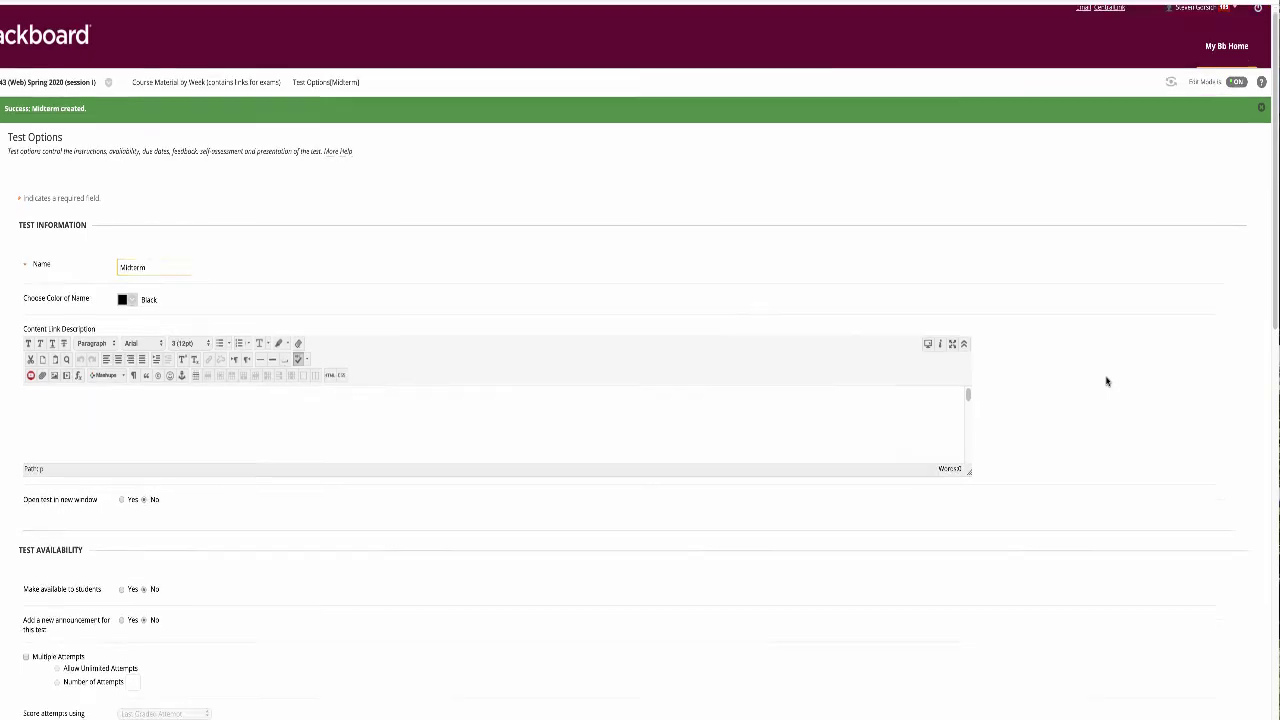
{"action": "scroll", "coordinate": [1106, 382], "scroll_direction": "down", "scroll_amount": 4}
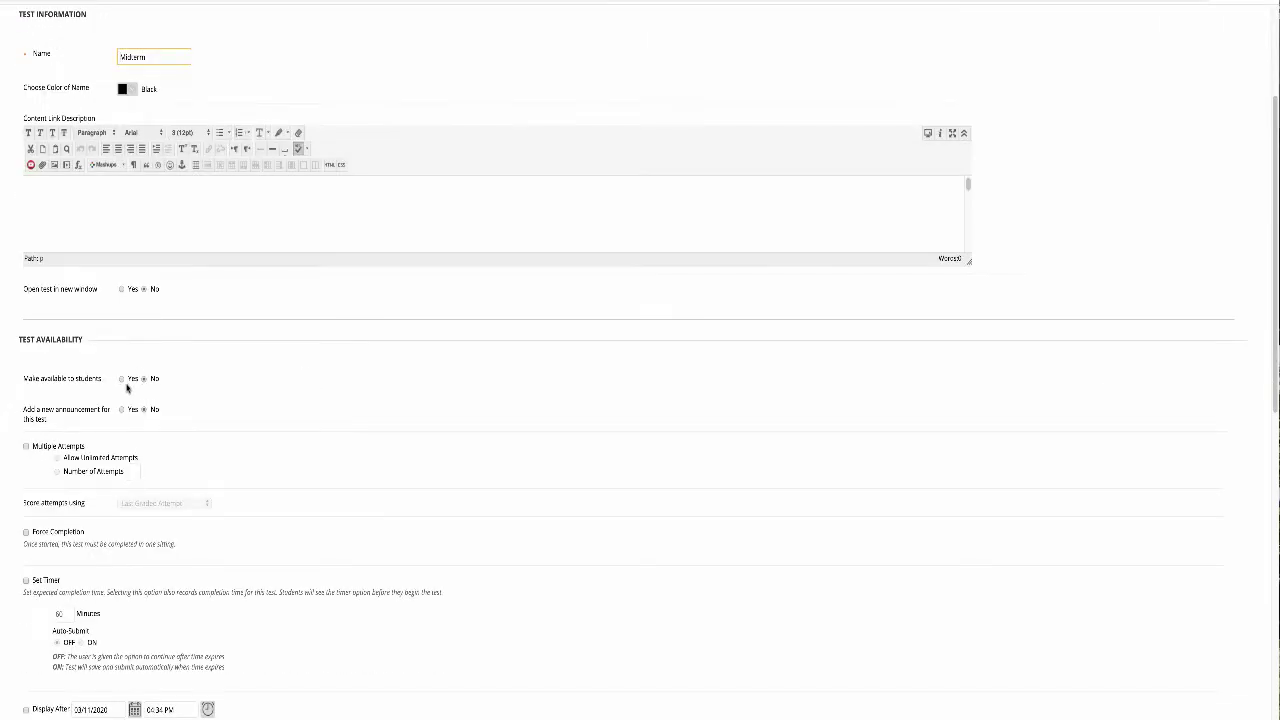
{"action": "left_click", "coordinate": [120, 379]}
- Leave Force Completion off and enable the timer for the Midterm test
{"action": "scroll", "coordinate": [208, 395], "scroll_direction": "down", "scroll_amount": 3}
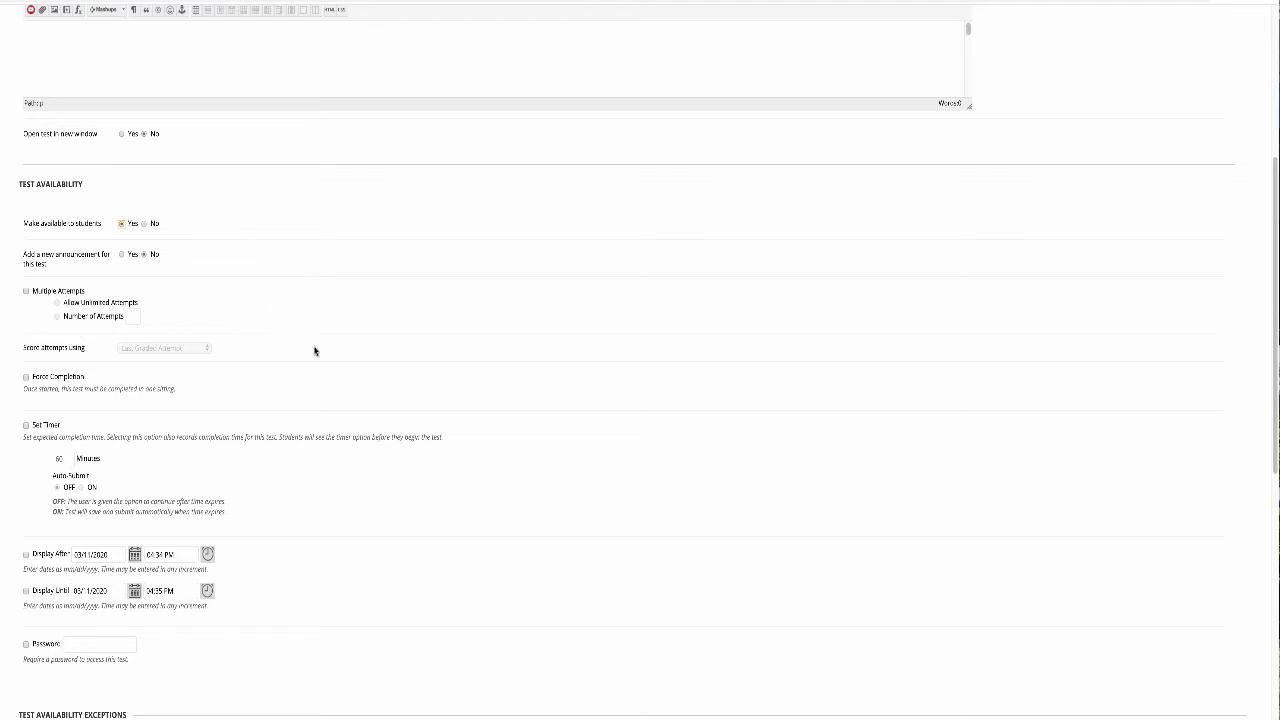
{"action": "left_click", "coordinate": [26, 377]}
{"action": "left_click", "coordinate": [26, 377]}
{"action": "left_click", "coordinate": [26, 425]}
- Add one student to the test availability exceptions
{"action": "scroll", "coordinate": [106, 424], "scroll_direction": "down", "scroll_amount": 1}
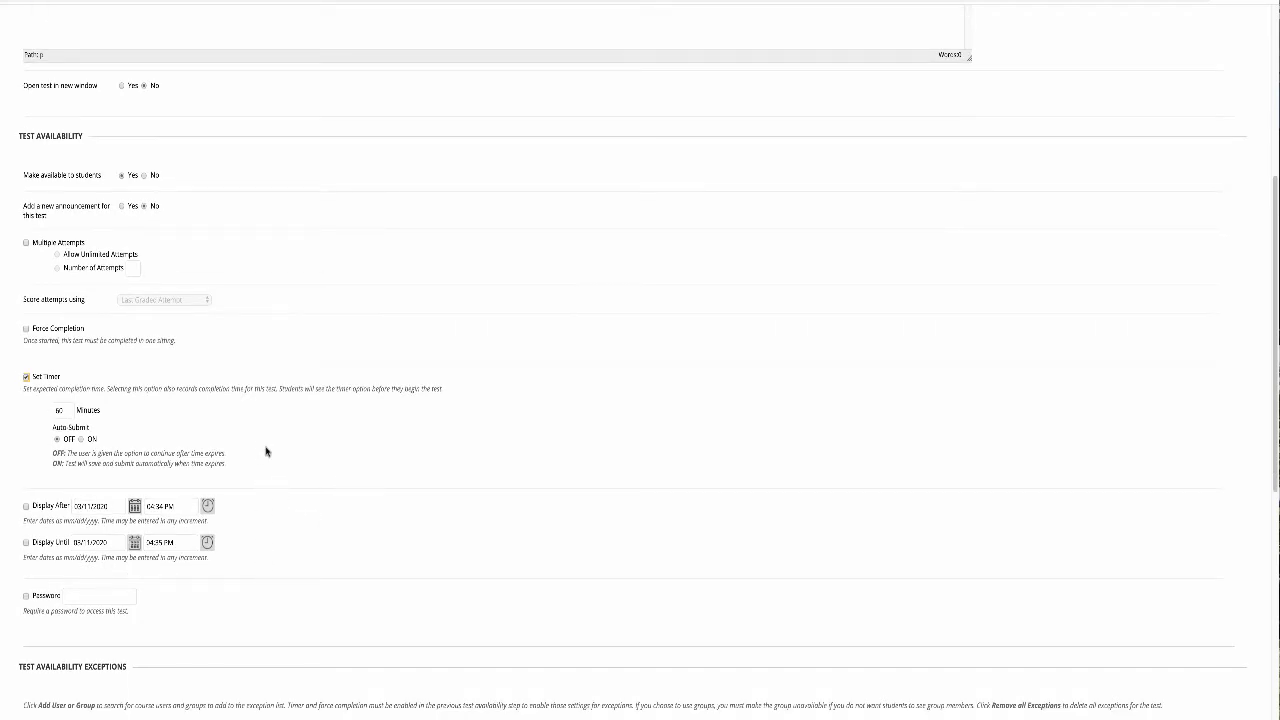
{"action": "scroll", "coordinate": [266, 452], "scroll_direction": "down", "scroll_amount": 2}
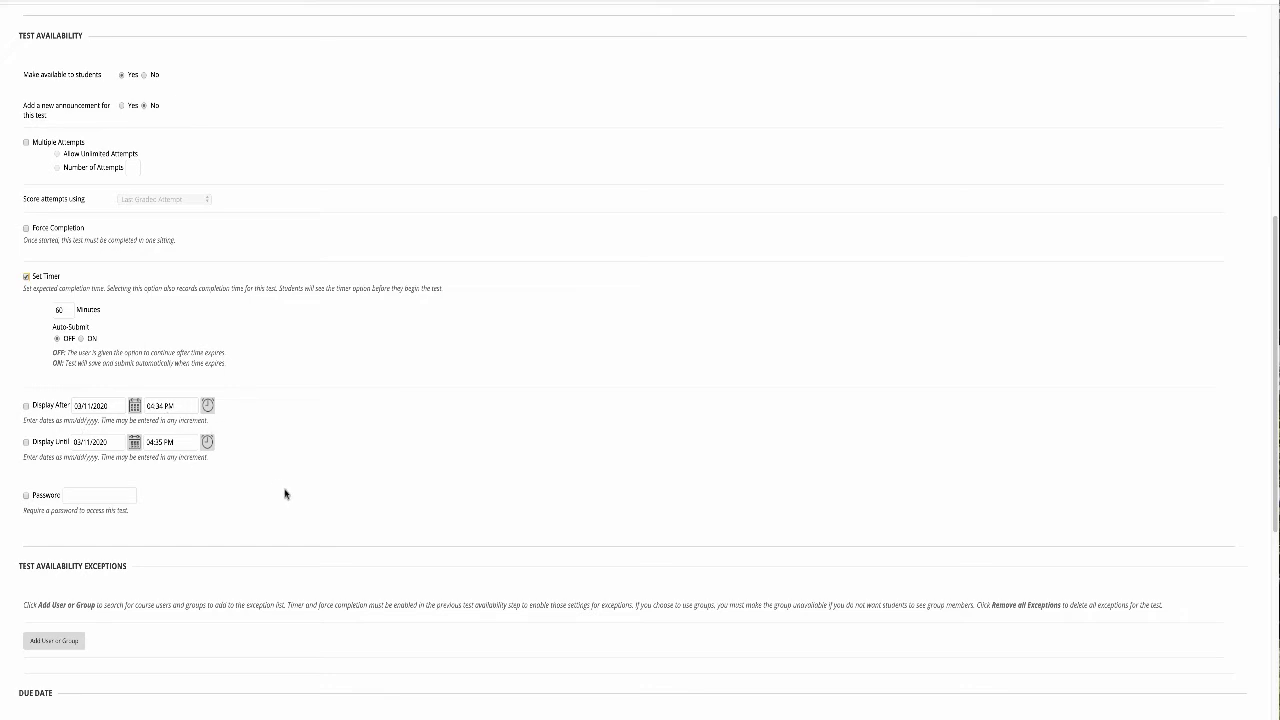
{"action": "scroll", "coordinate": [264, 448], "scroll_direction": "down", "scroll_amount": 1}
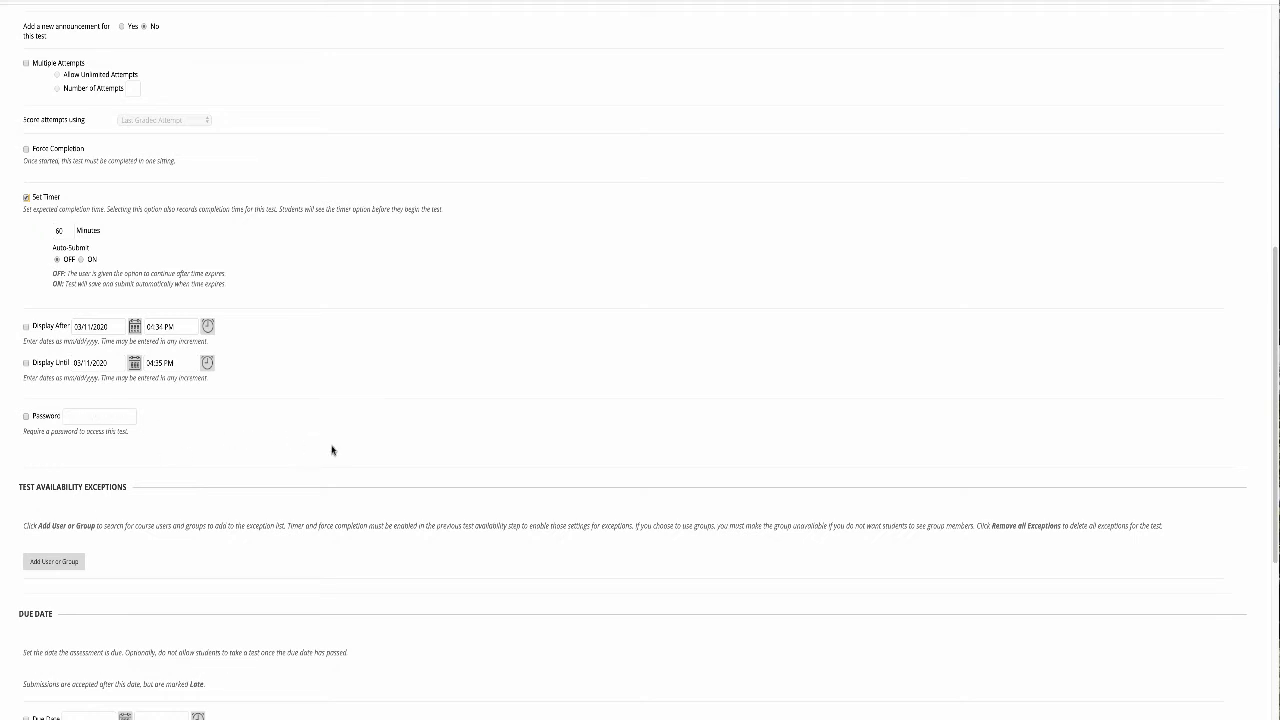
{"action": "scroll", "coordinate": [329, 448], "scroll_direction": "down", "scroll_amount": 3}
{"action": "left_click", "coordinate": [56, 288]}
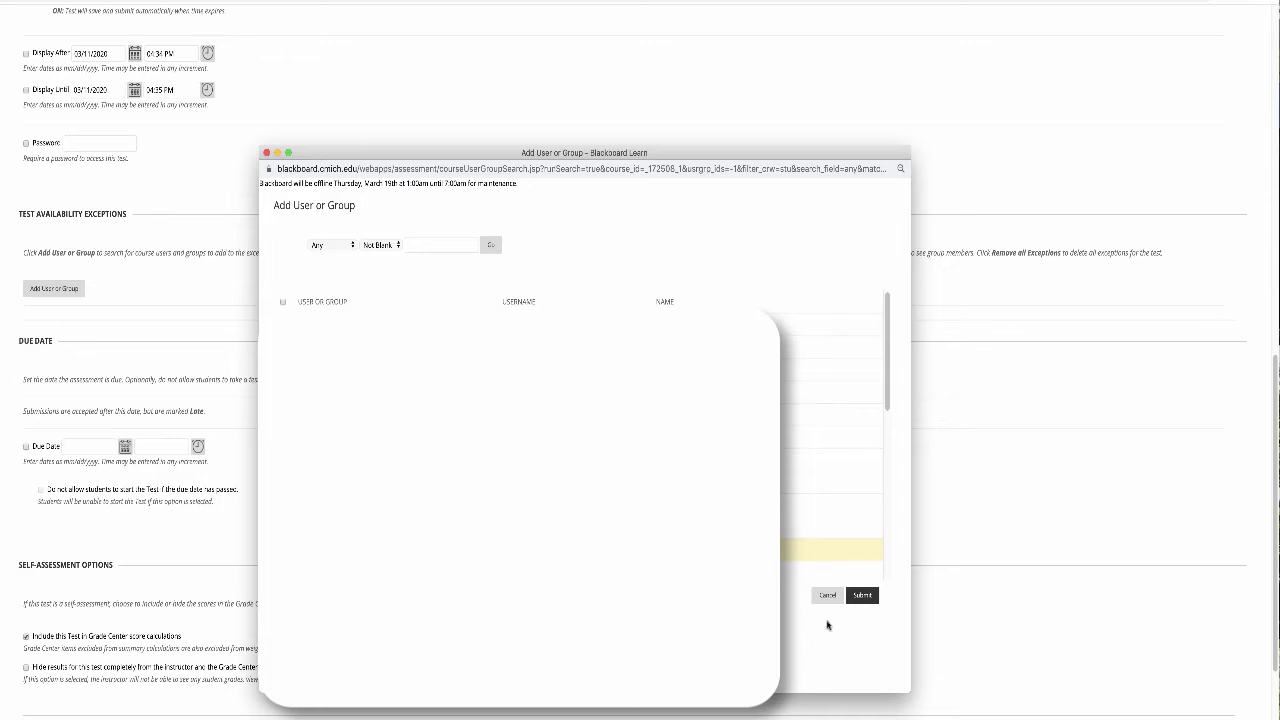
{"action": "left_click", "coordinate": [863, 596]}
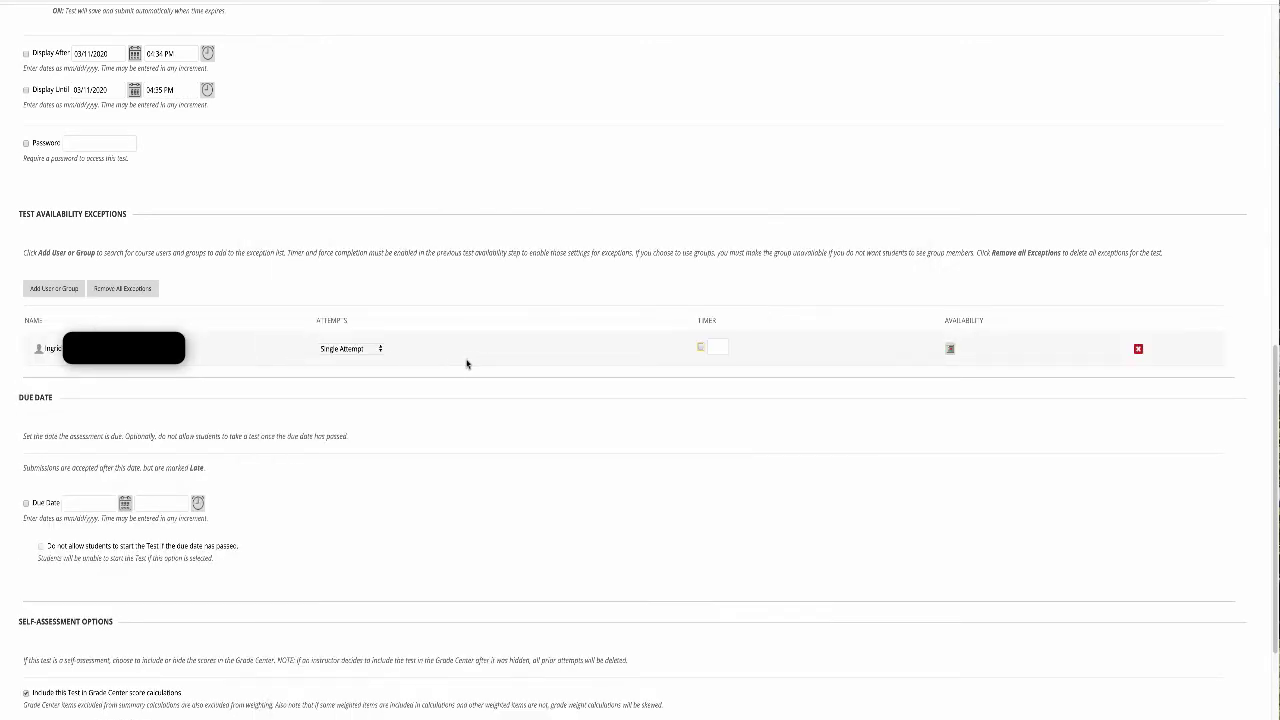
- Enable the timer in the student's exception and set it to 120 minutes
{"action": "left_click", "coordinate": [700, 348]}
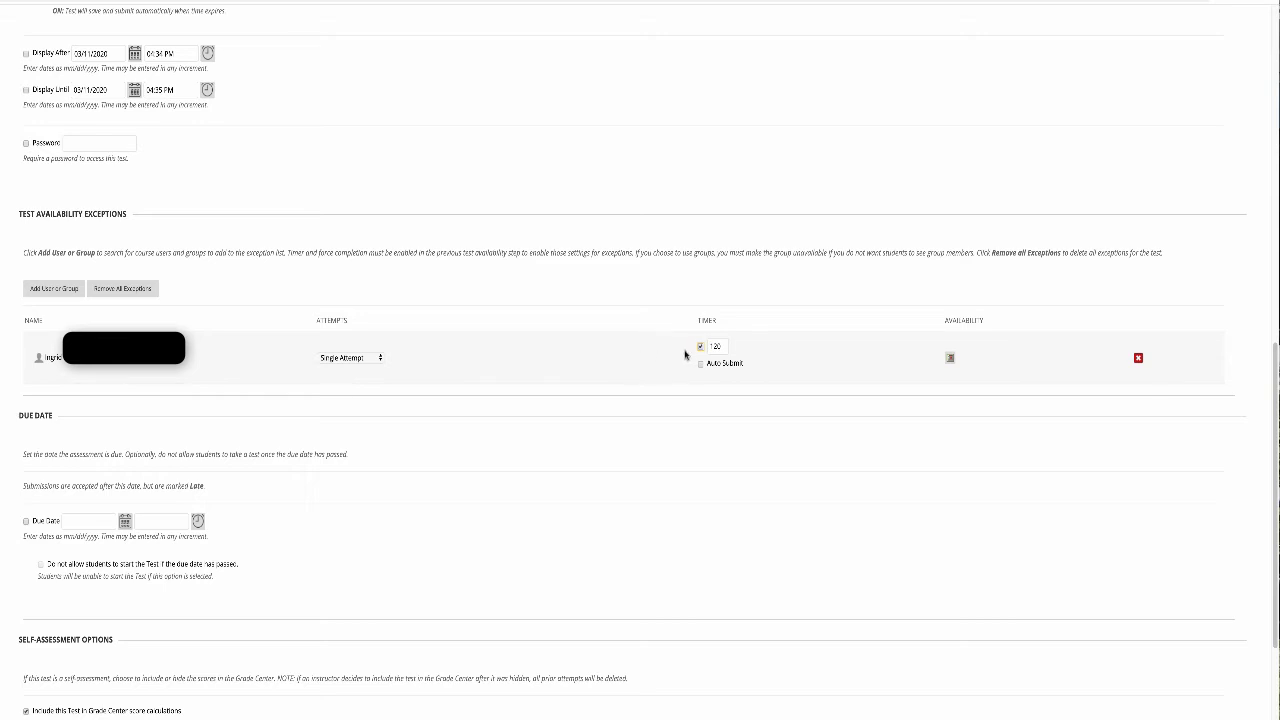
{"action": "double_click", "coordinate": [713, 346]}
{"action": "type", "text": "1"}
{"action": "left_click", "coordinate": [949, 364]}
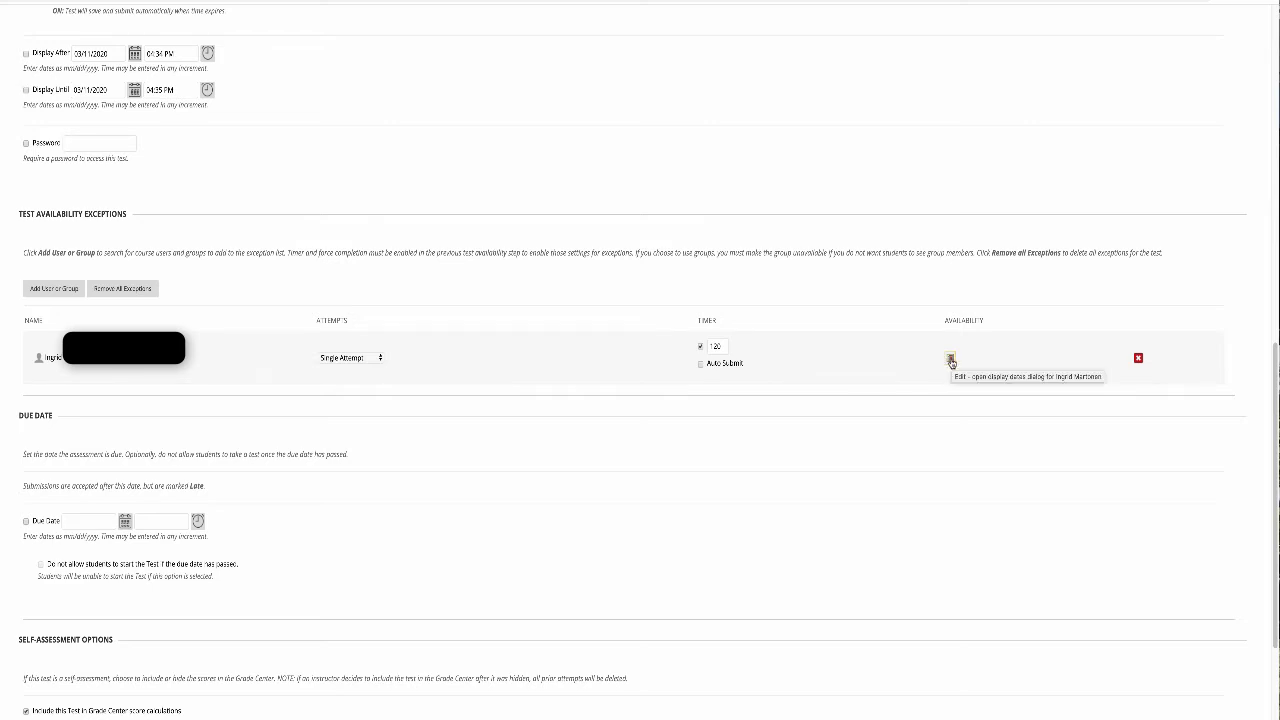
{"action": "left_click", "coordinate": [951, 360]}
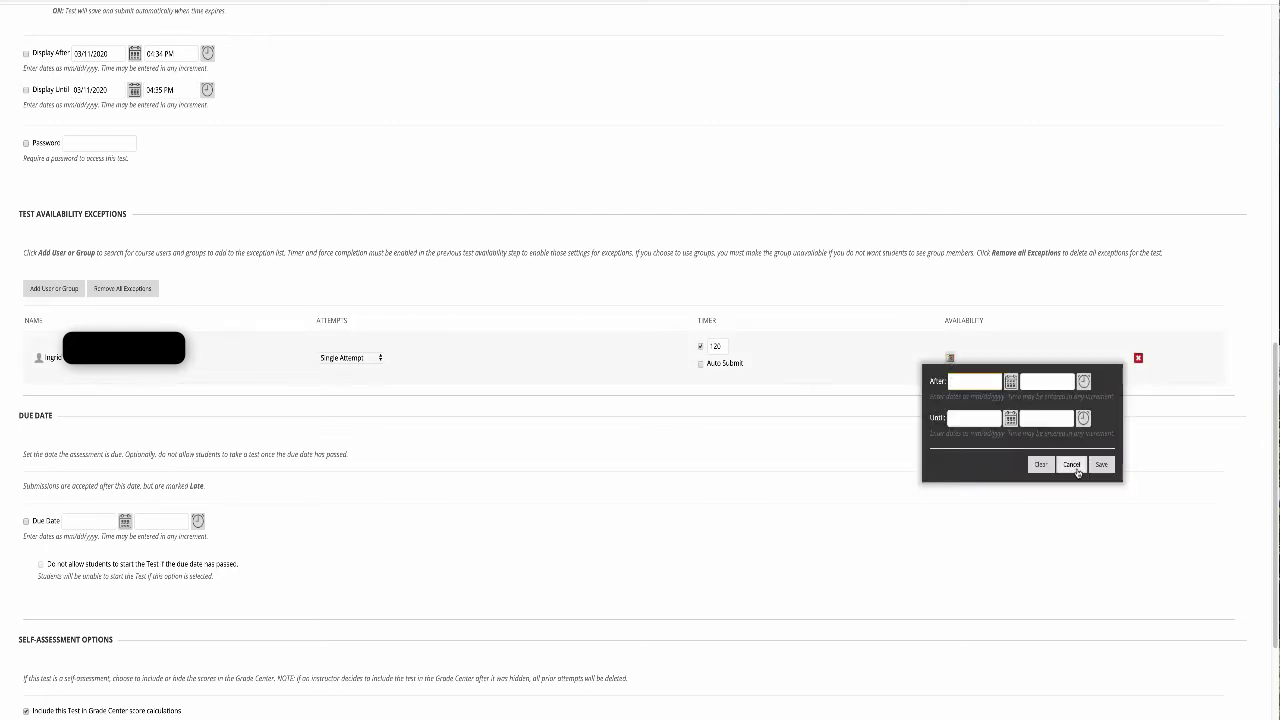
{"action": "left_click", "coordinate": [1076, 469]}
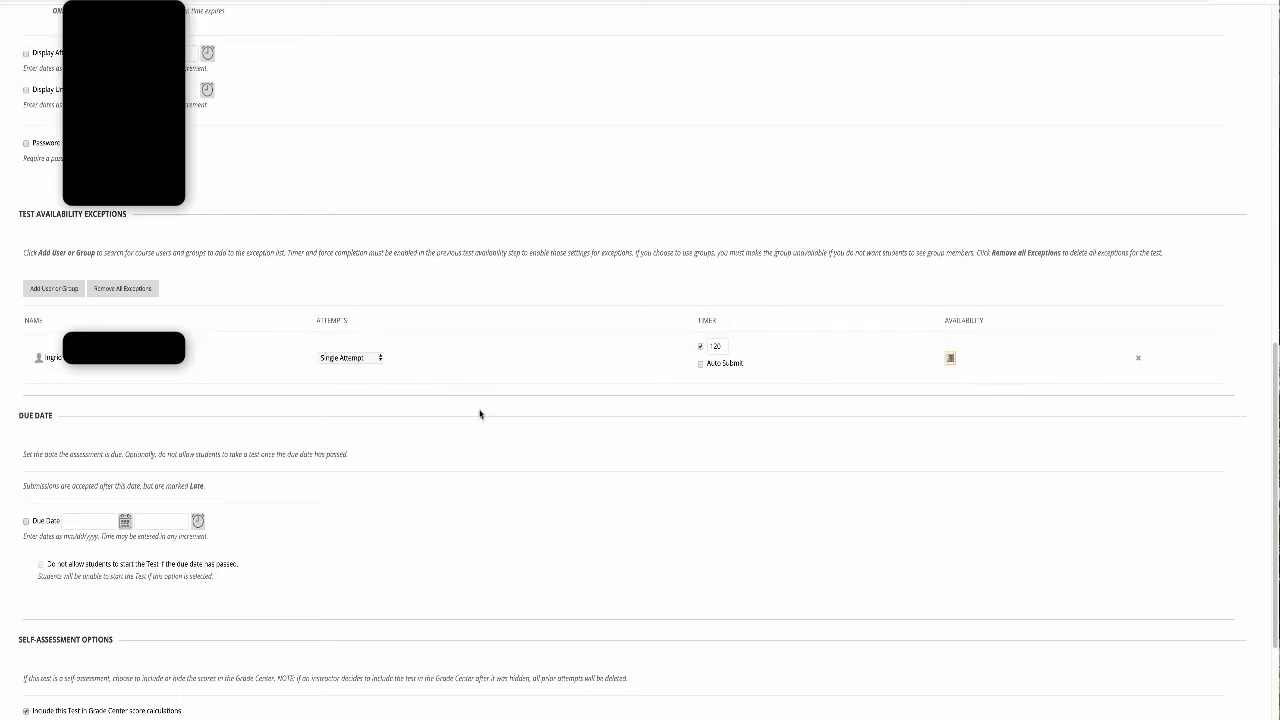
- Set the first results and feedback rule to On Specific Date, 03/10/2028, and turn off Score Per Question
{"action": "scroll", "coordinate": [482, 412], "scroll_direction": "down", "scroll_amount": 2}
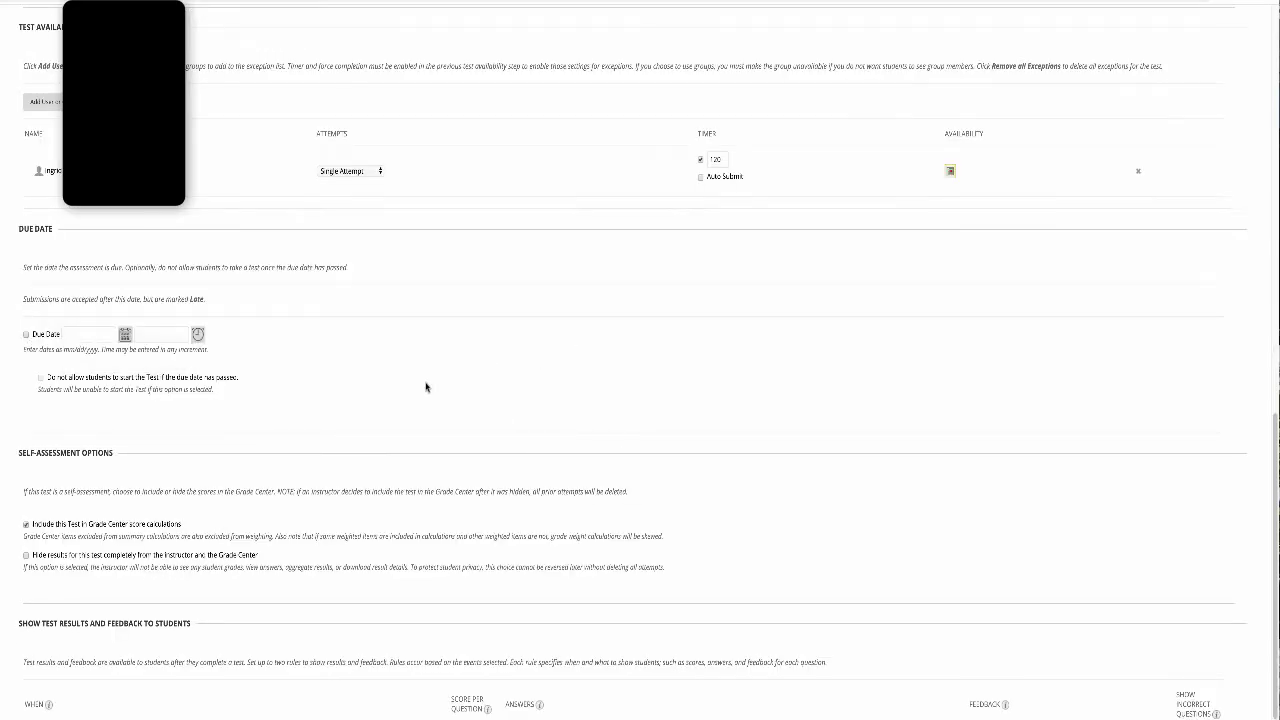
{"action": "scroll", "coordinate": [421, 376], "scroll_direction": "down", "scroll_amount": 3}
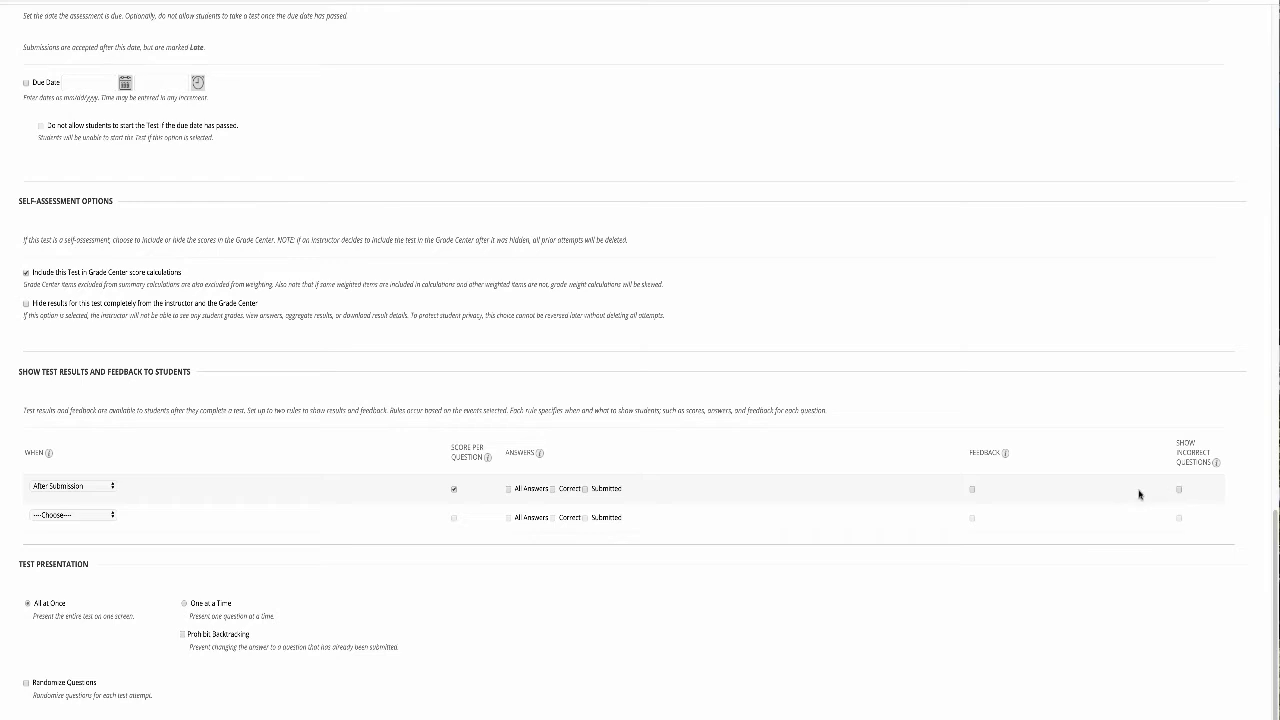
{"action": "left_click", "coordinate": [84, 486]}
{"action": "left_click", "coordinate": [86, 486]}
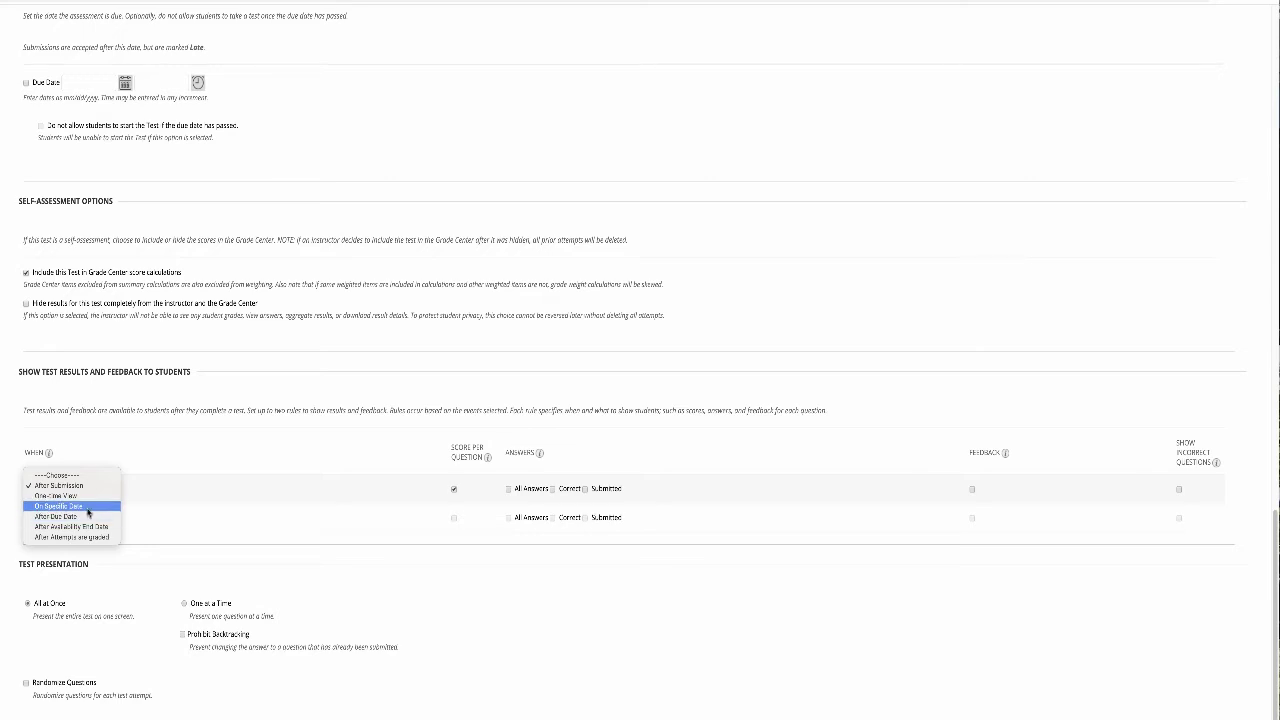
{"action": "left_click", "coordinate": [88, 507]}
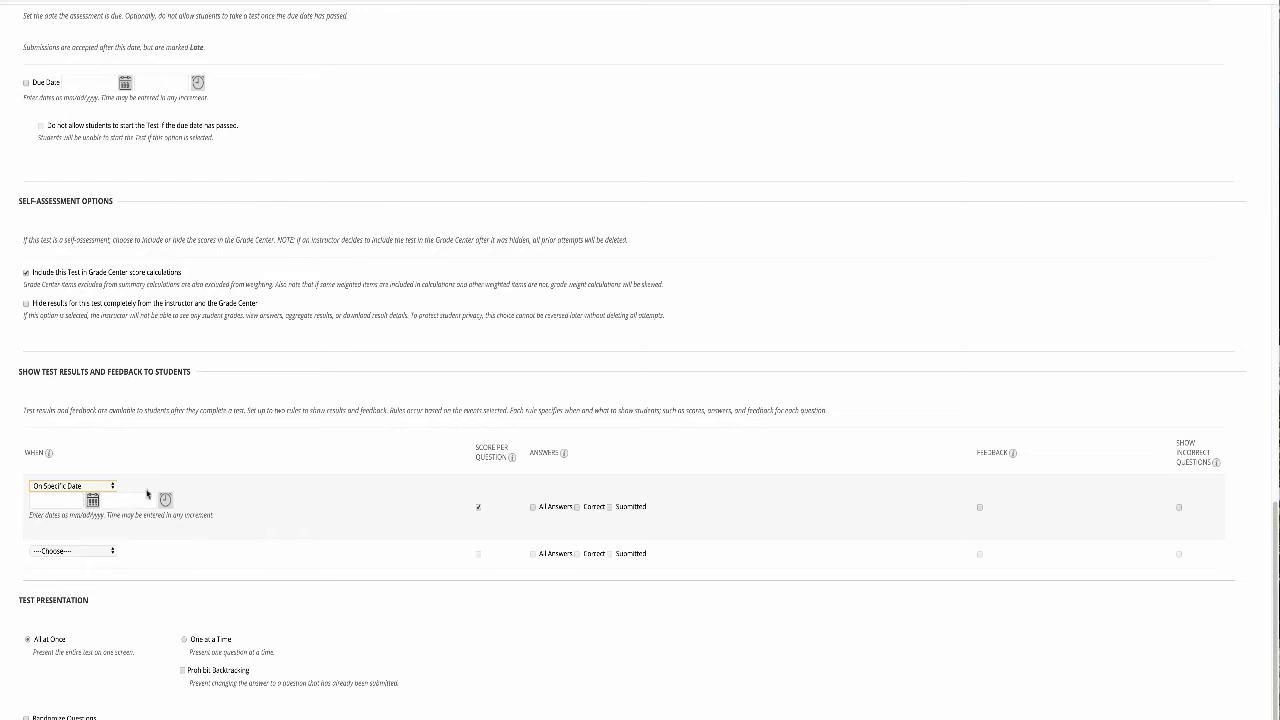
{"action": "left_click", "coordinate": [92, 499]}
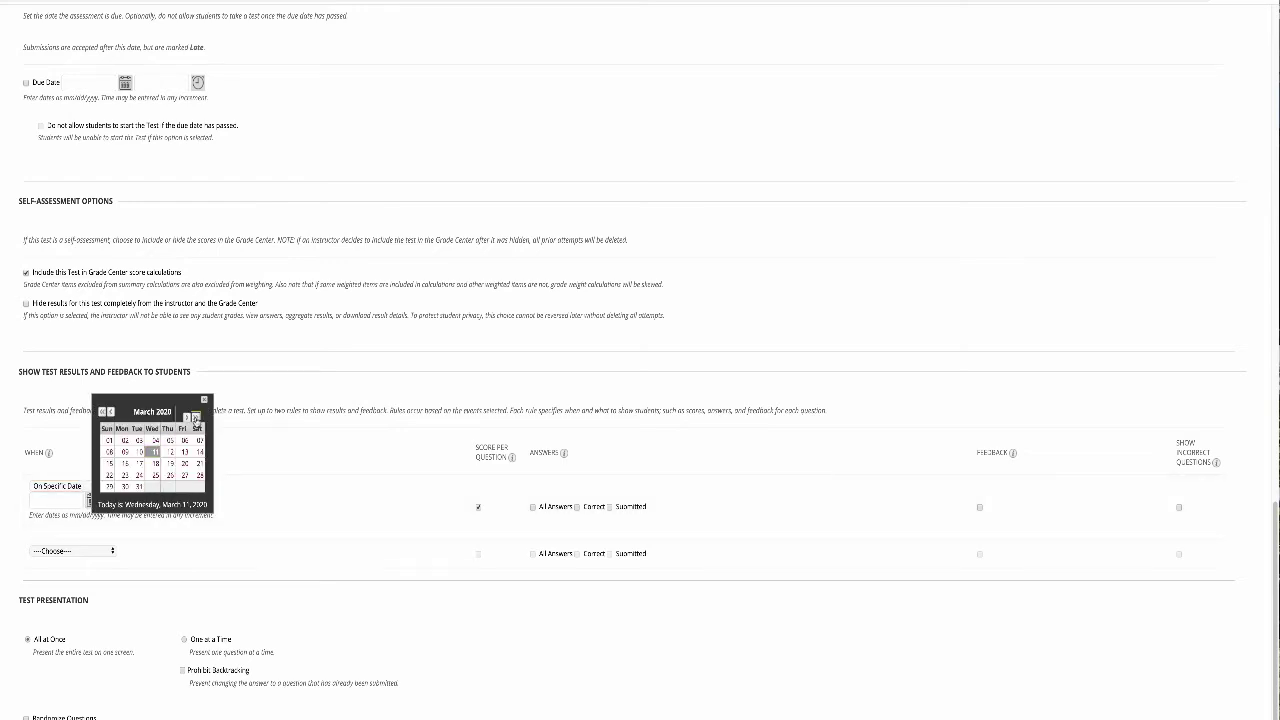
{"action": "left_click", "coordinate": [196, 418]}
{"action": "left_click", "coordinate": [196, 418]}
{"action": "left_click", "coordinate": [196, 418]}
{"action": "left_click", "coordinate": [196, 418]}
{"action": "left_click", "coordinate": [196, 418]}
{"action": "left_click", "coordinate": [196, 418]}
{"action": "left_click", "coordinate": [196, 418]}
{"action": "left_click", "coordinate": [196, 418]}
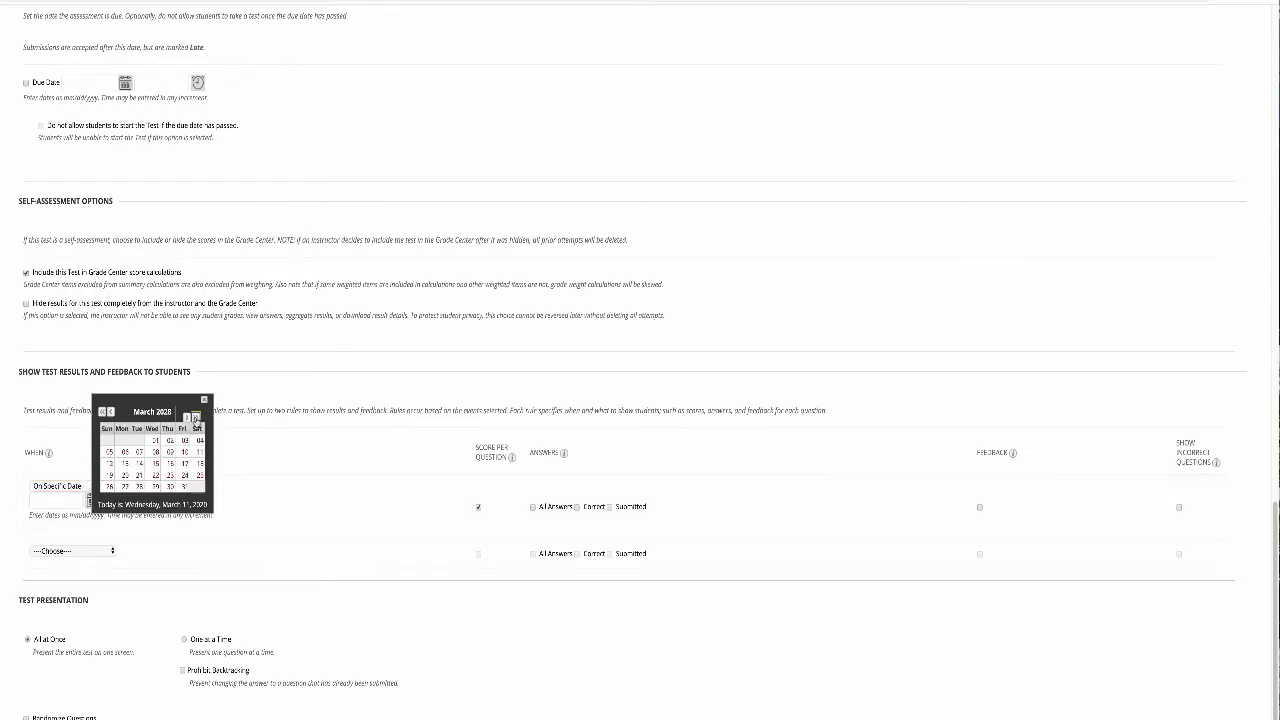
{"action": "left_click", "coordinate": [184, 454]}
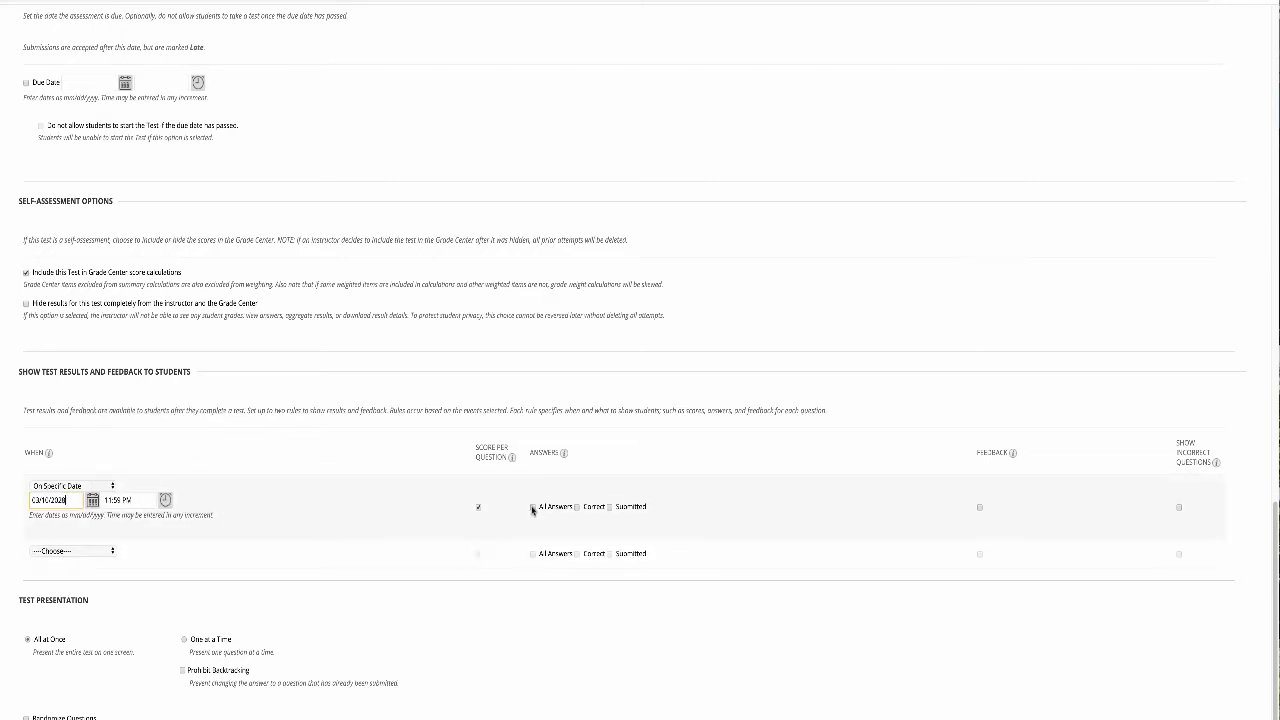
{"action": "left_click", "coordinate": [479, 507]}
- Turn on Randomize Questions for the Midterm and submit the test options
{"action": "scroll", "coordinate": [575, 612], "scroll_direction": "down", "scroll_amount": 1}
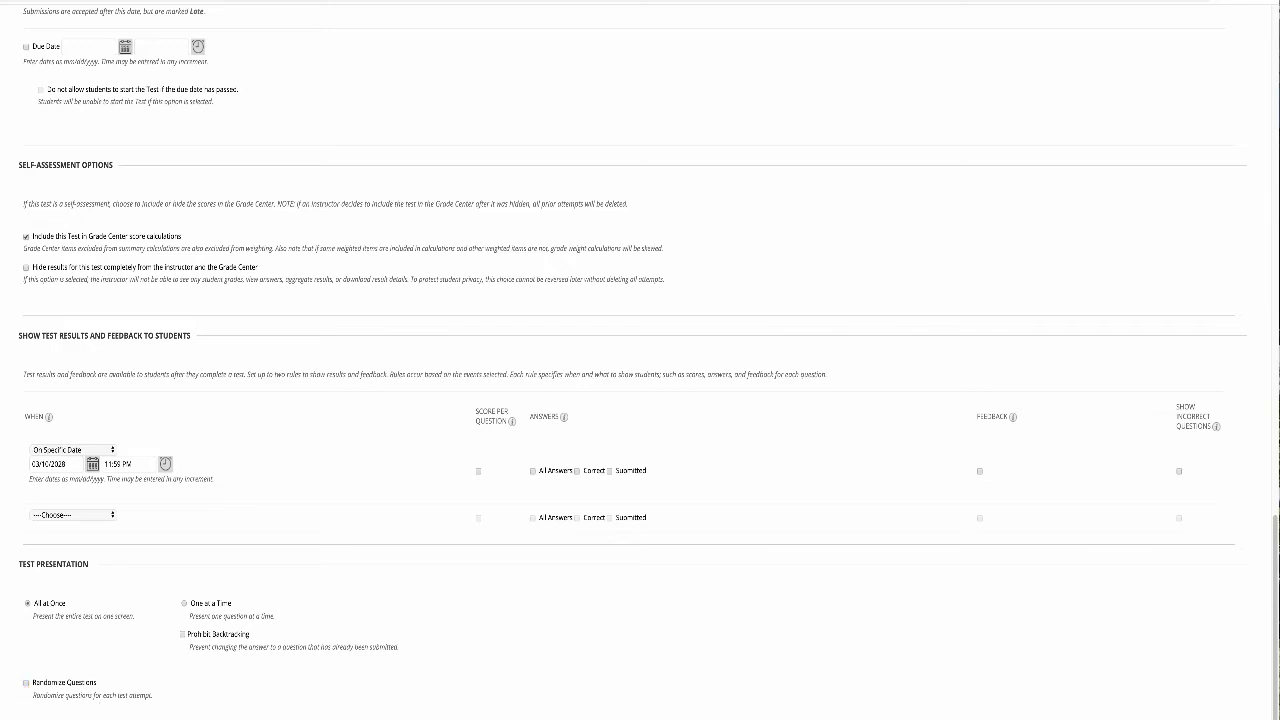
{"action": "left_click", "coordinate": [26, 683]}
{"action": "scroll", "coordinate": [1146, 678], "scroll_direction": "up", "scroll_amount": 1}
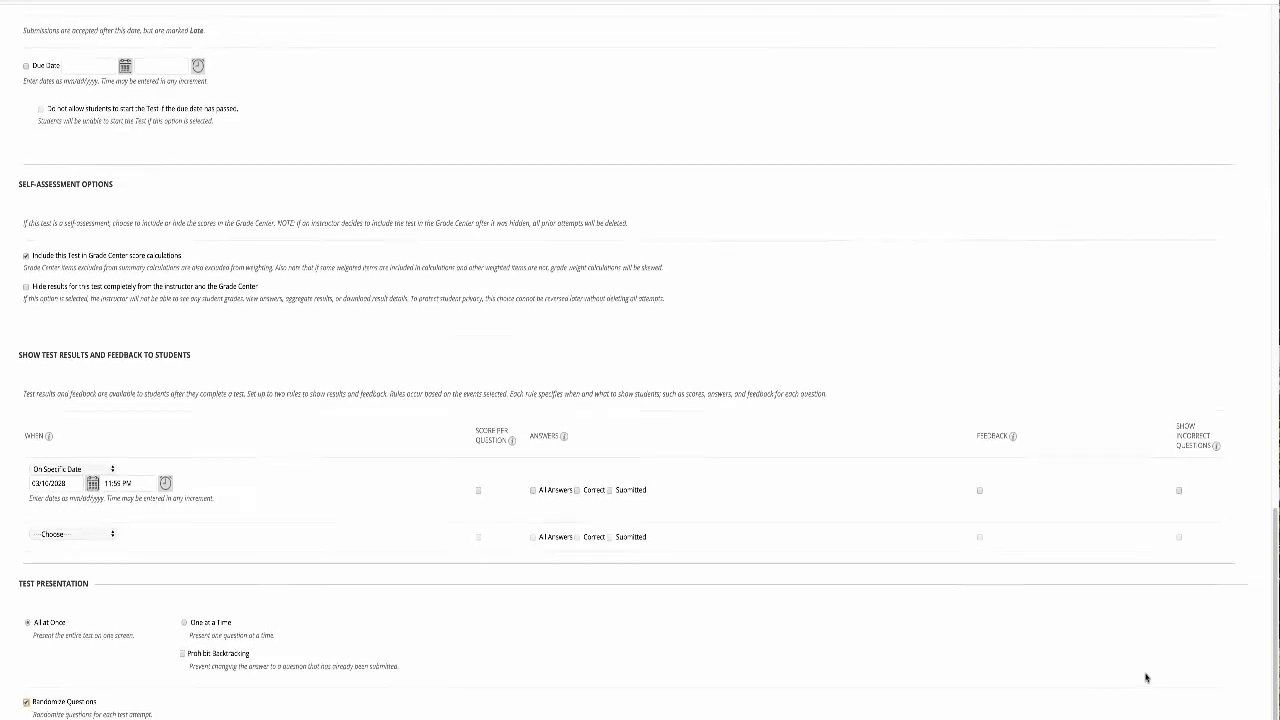
{"action": "scroll", "coordinate": [1146, 678], "scroll_direction": "up", "scroll_amount": 10}
- Make the deployed Midterm item unavailable to students
{"action": "scroll", "coordinate": [1146, 678], "scroll_direction": "down", "scroll_amount": 11}
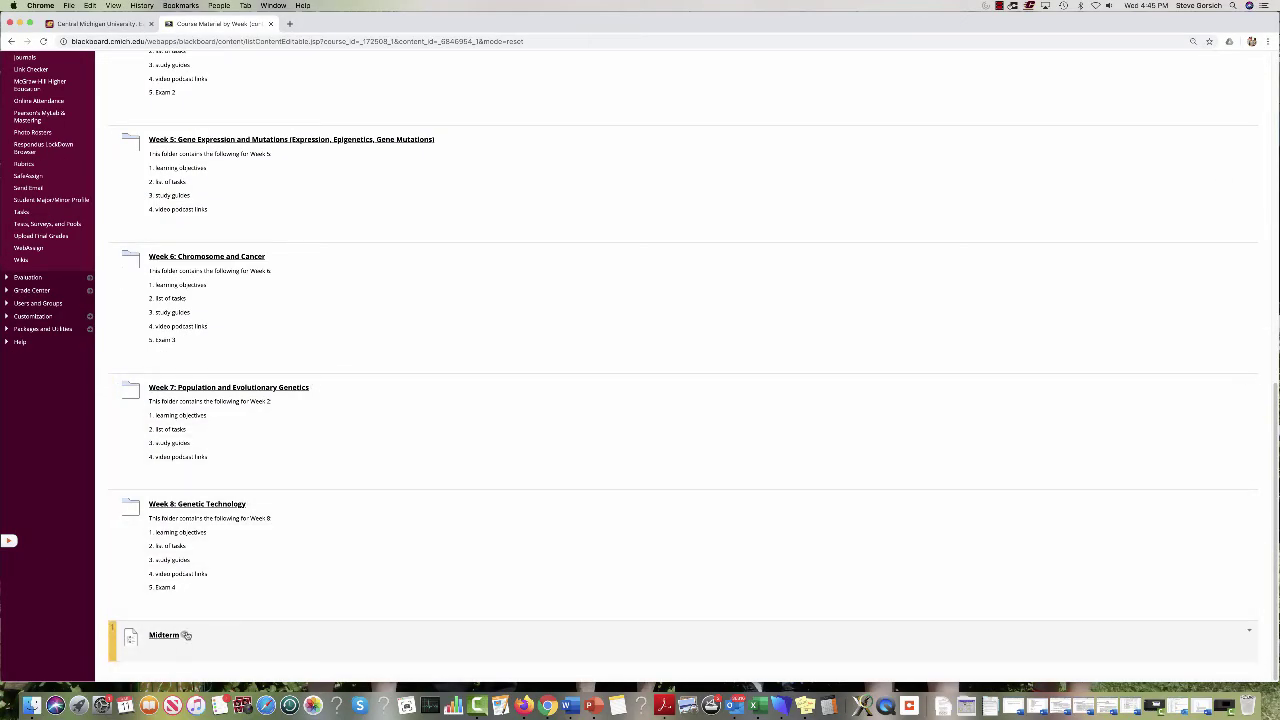
{"action": "left_click", "coordinate": [185, 635]}
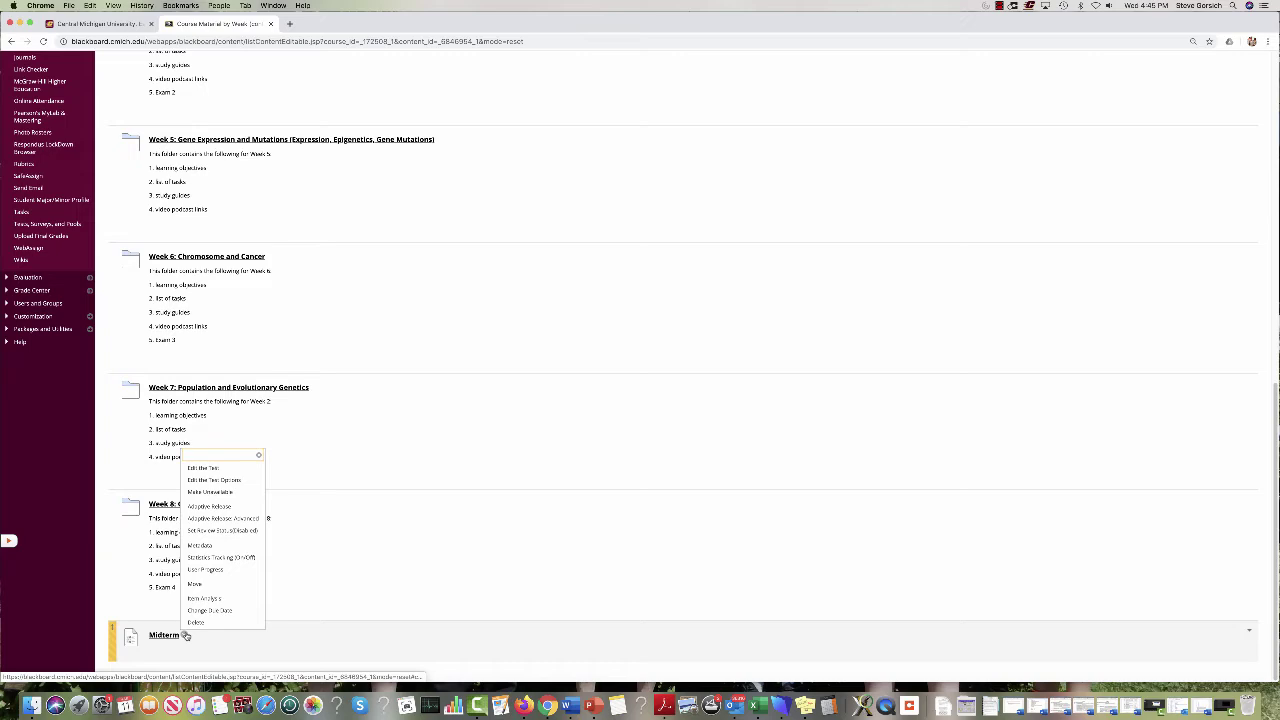
{"action": "left_click", "coordinate": [222, 492]}
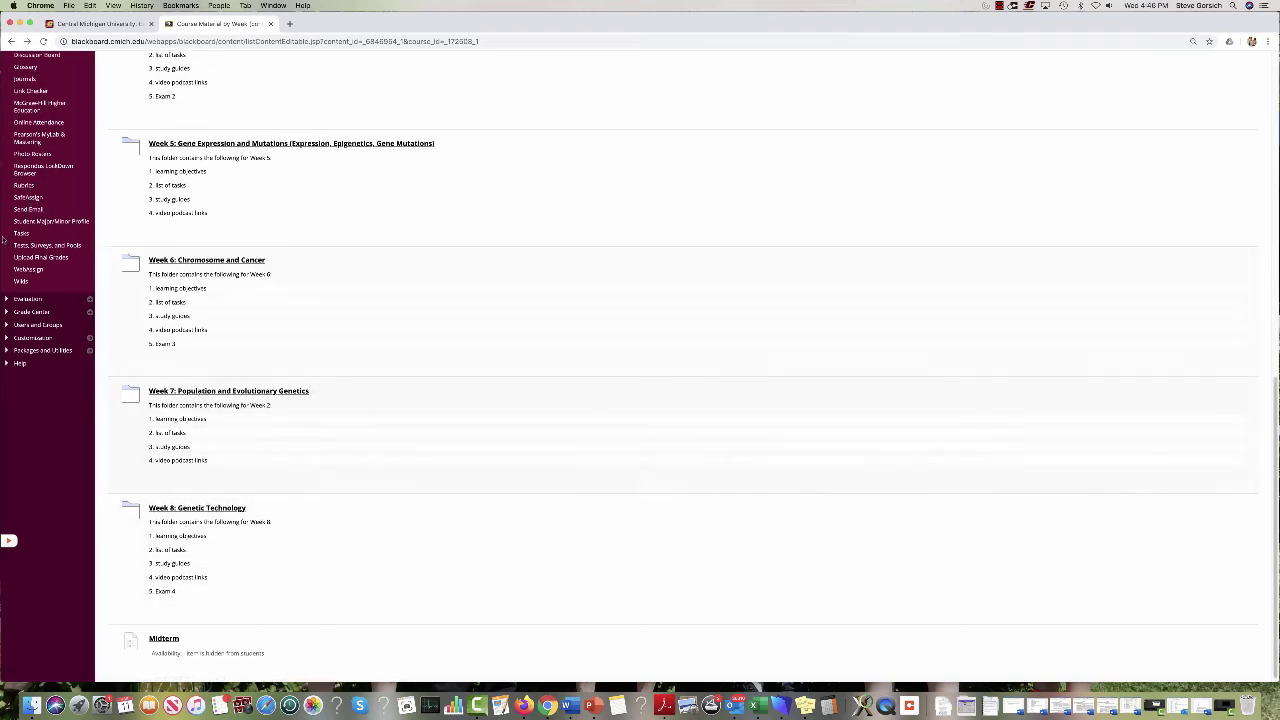
- Open the Midterm's settings in the Respondus LockDown Browser dashboard and require LockDown Browser for this exam
{"action": "scroll", "coordinate": [36, 166], "scroll_direction": "up", "scroll_amount": 4}
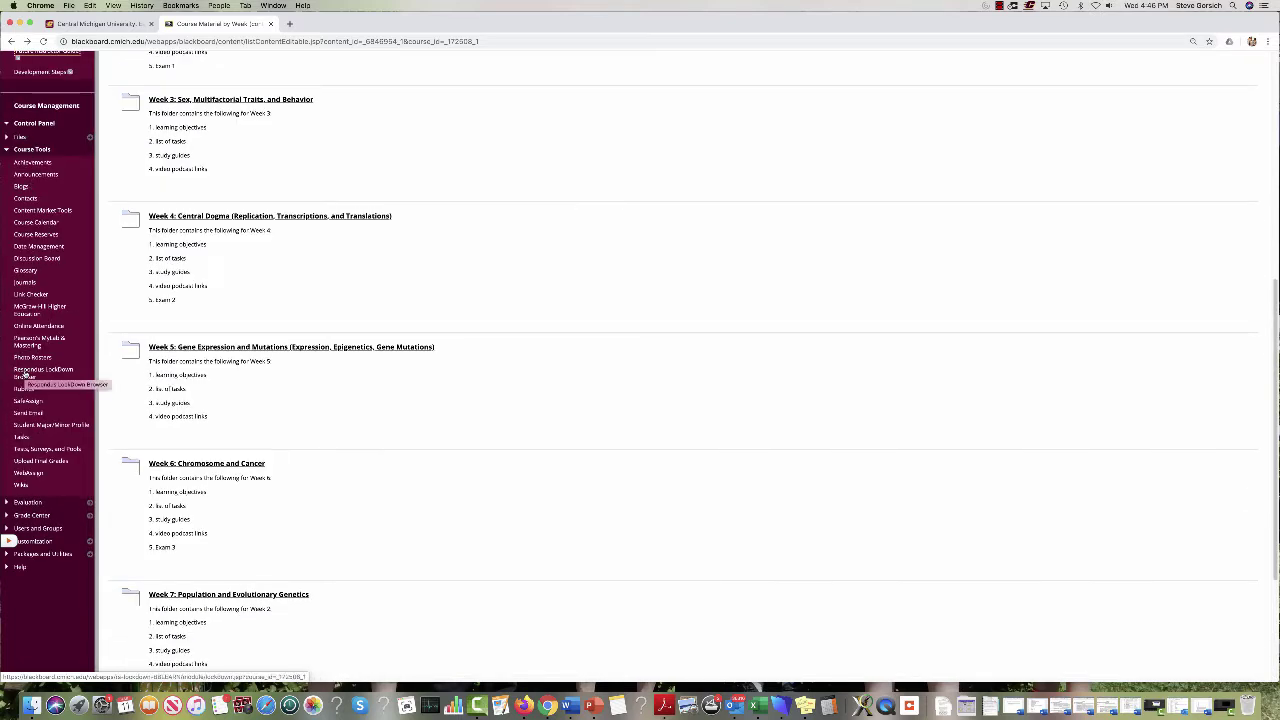
{"action": "left_click", "coordinate": [26, 375]}
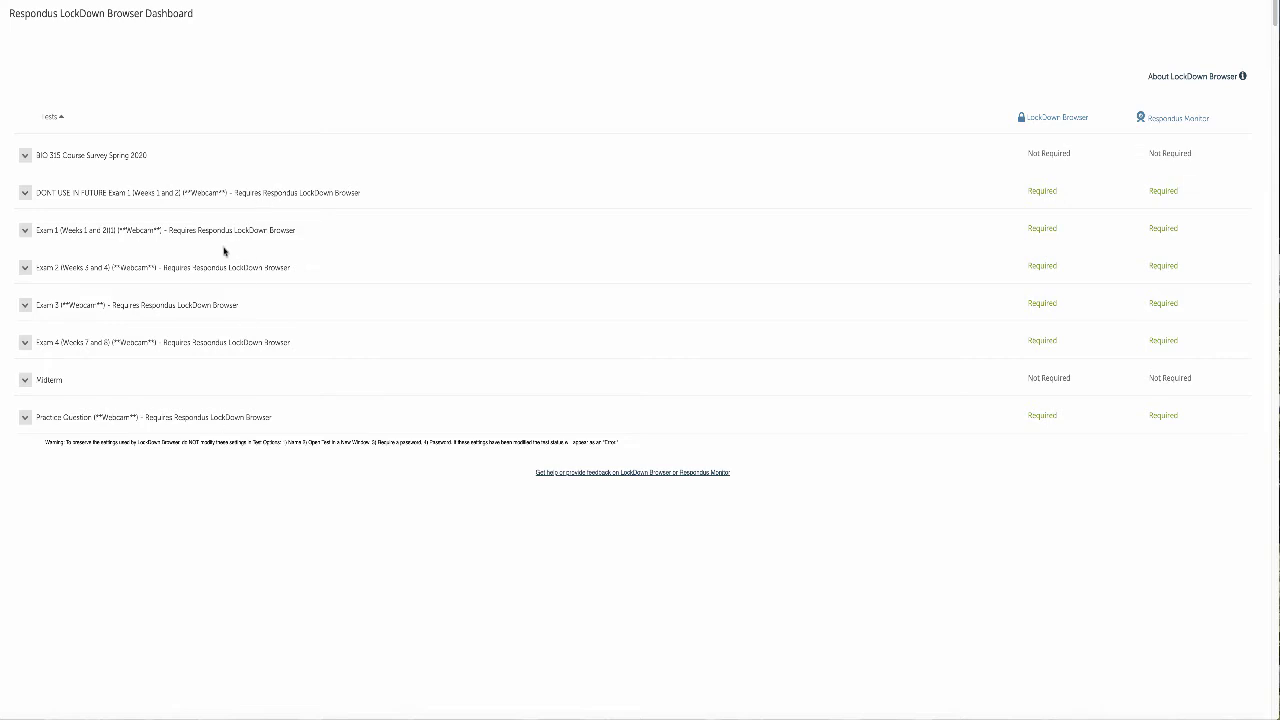
{"action": "left_click", "coordinate": [25, 380]}
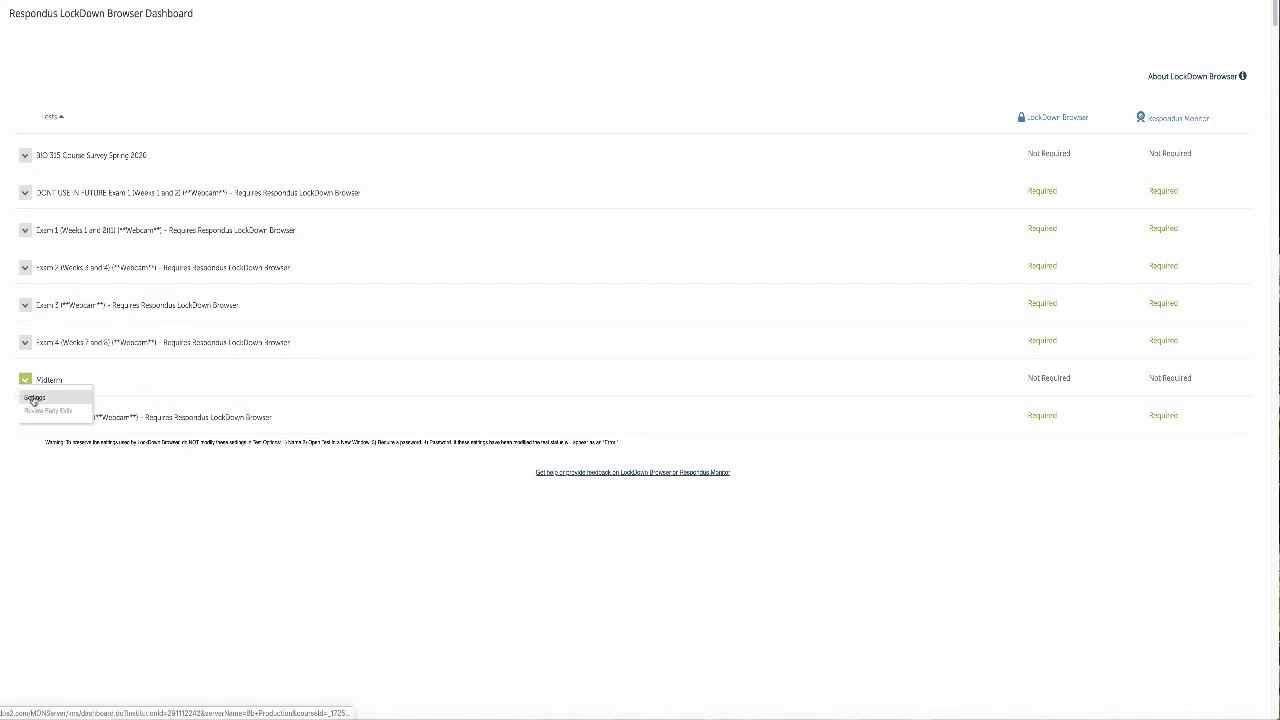
{"action": "left_click", "coordinate": [34, 398]}
{"action": "scroll", "coordinate": [281, 295], "scroll_direction": "down", "scroll_amount": 1}
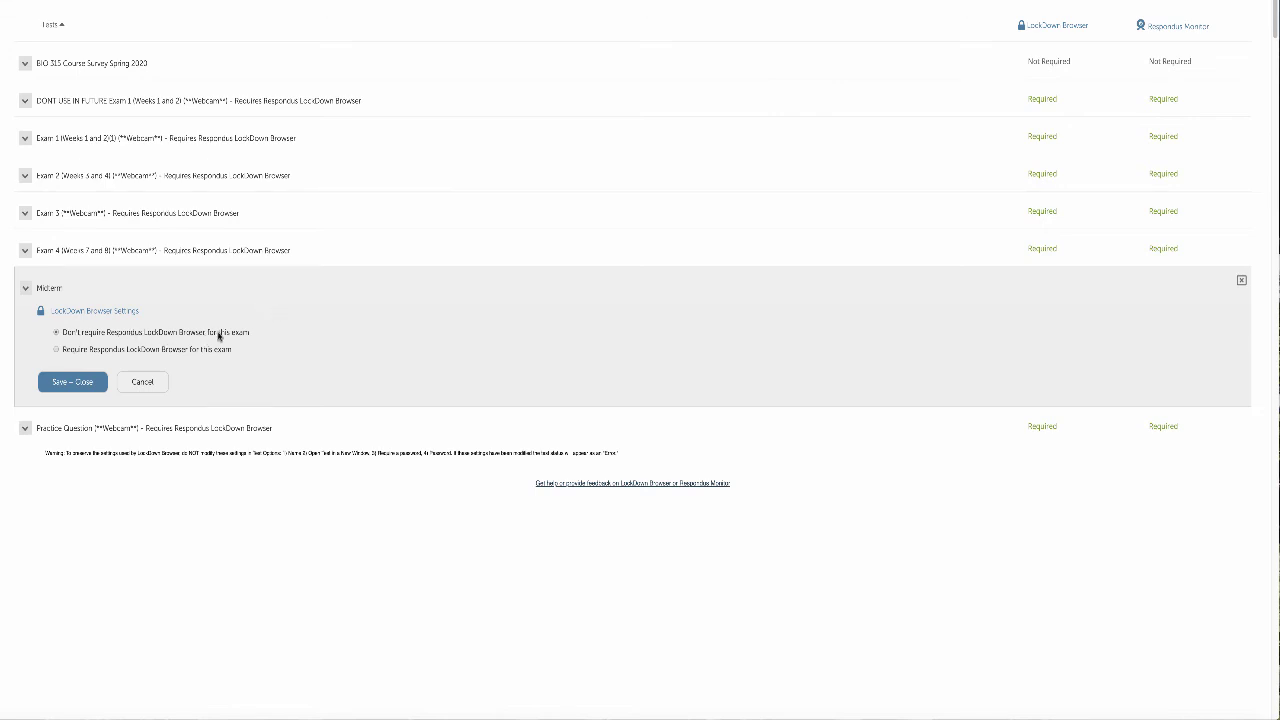
{"action": "left_click", "coordinate": [56, 349]}
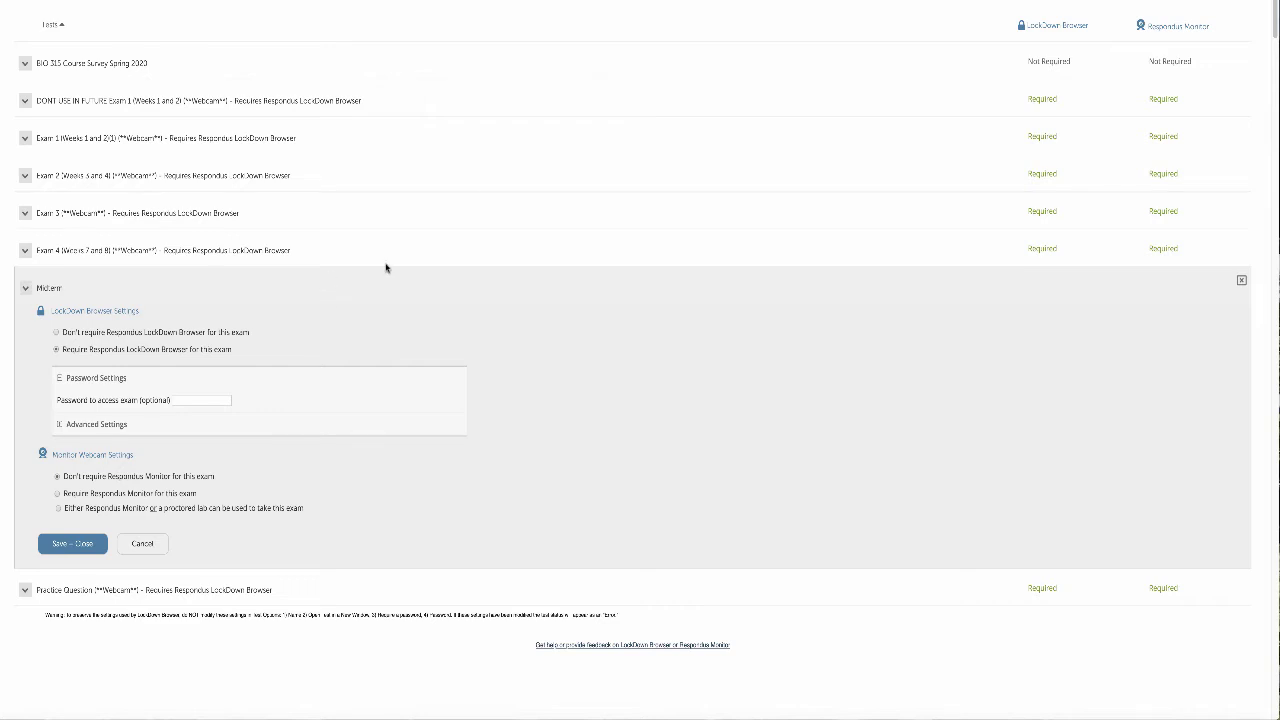
- In the LockDown Browser advanced settings, enable the calculator on the toolbar with the Scientific Calculator option, leaving the exam password blank
{"action": "scroll", "coordinate": [390, 302], "scroll_direction": "down", "scroll_amount": 4}
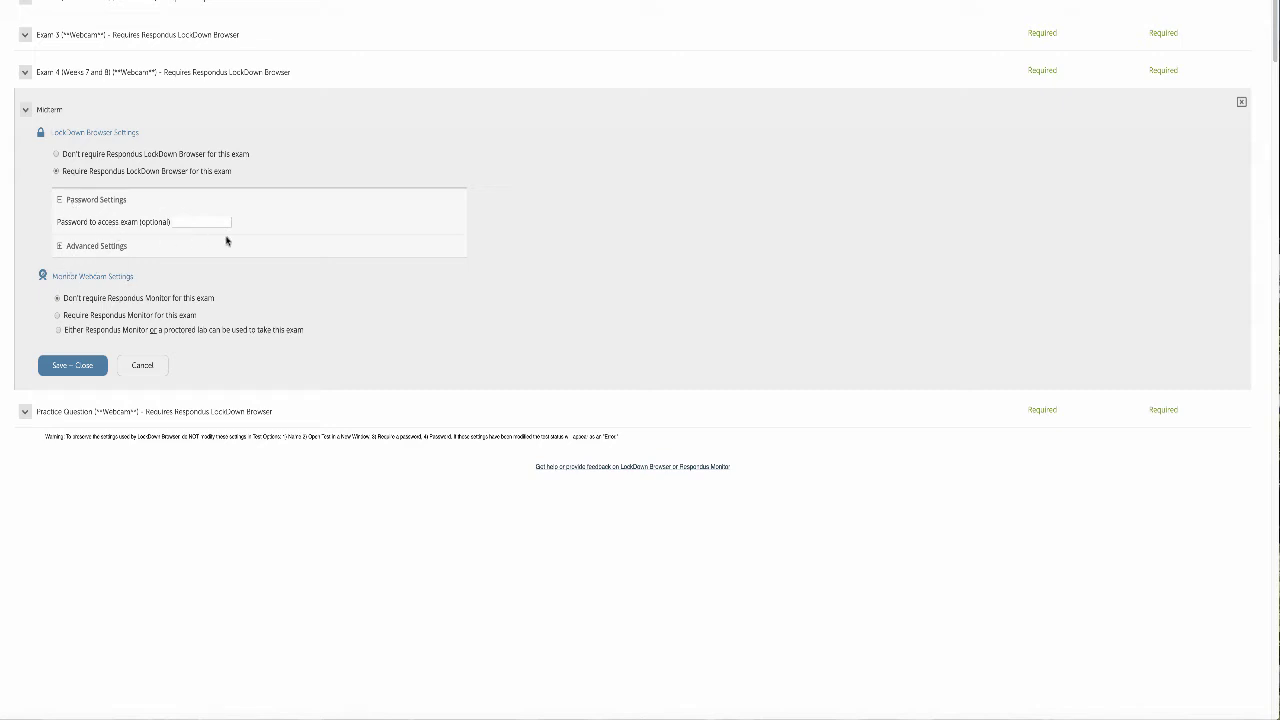
{"action": "left_click", "coordinate": [178, 221]}
{"action": "left_click", "coordinate": [280, 236]}
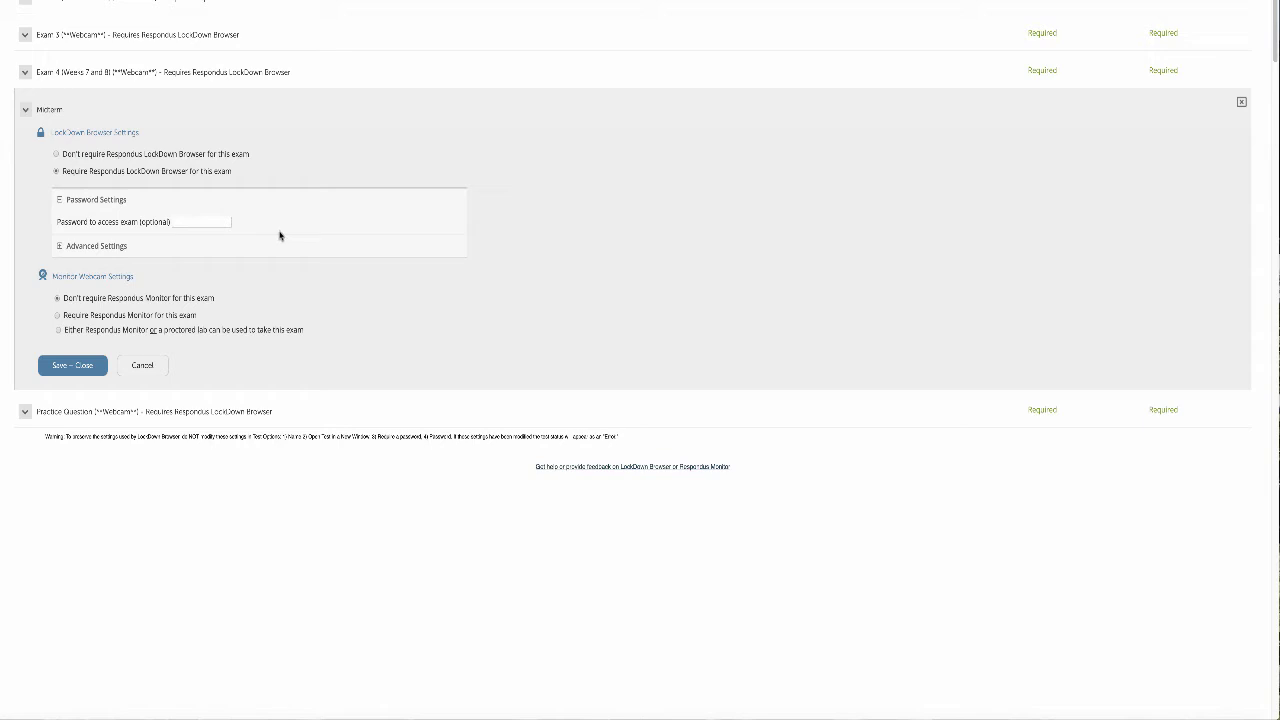
{"action": "left_click", "coordinate": [58, 246]}
{"action": "scroll", "coordinate": [58, 246], "scroll_direction": "down", "scroll_amount": 1}
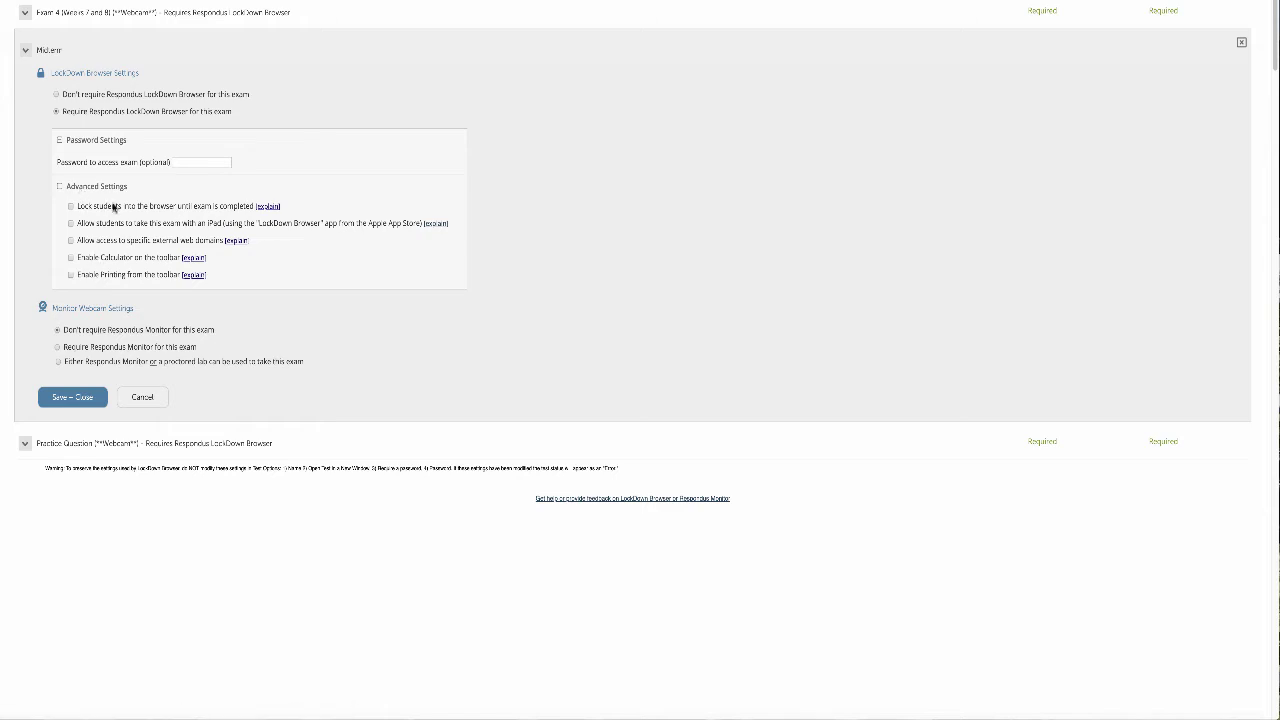
{"action": "mouse_move", "coordinate": [235, 245]}
{"action": "left_click", "coordinate": [70, 258]}
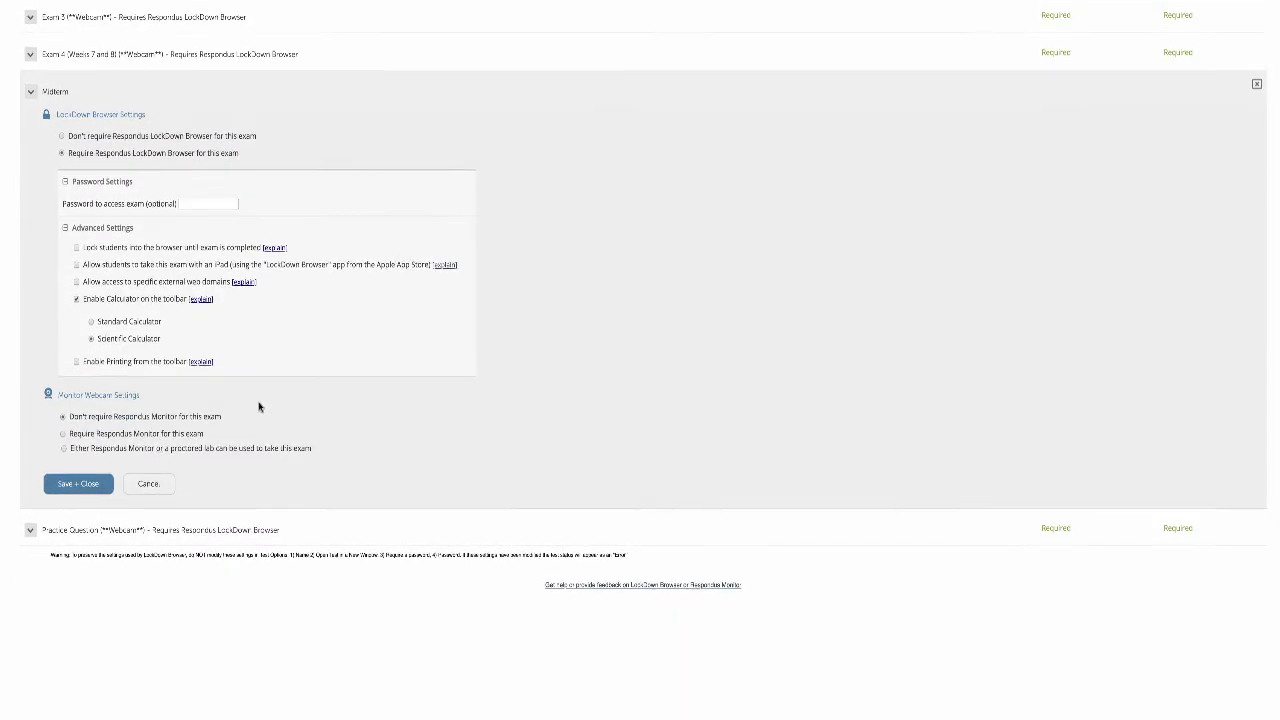
- Require Respondus Monitor for the Midterm and continue past the About Respondus Monitor message
{"action": "scroll", "coordinate": [258, 406], "scroll_direction": "down", "scroll_amount": 2}
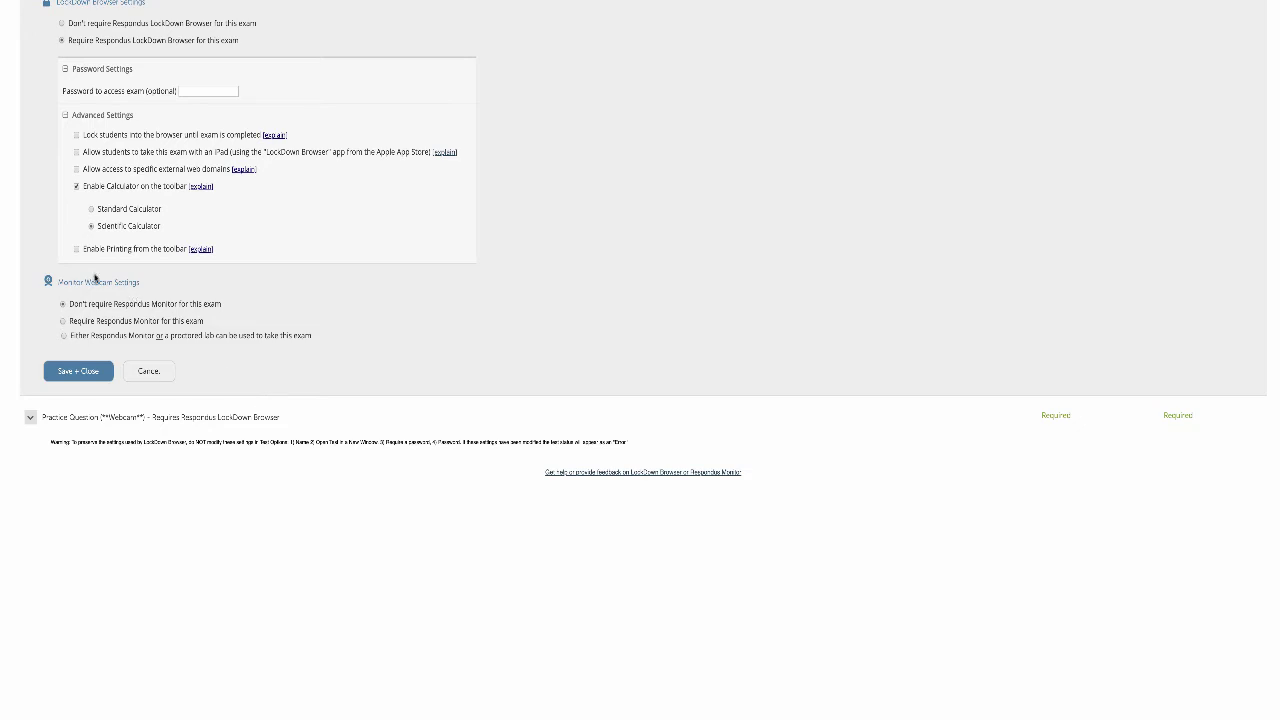
{"action": "left_click", "coordinate": [63, 321]}
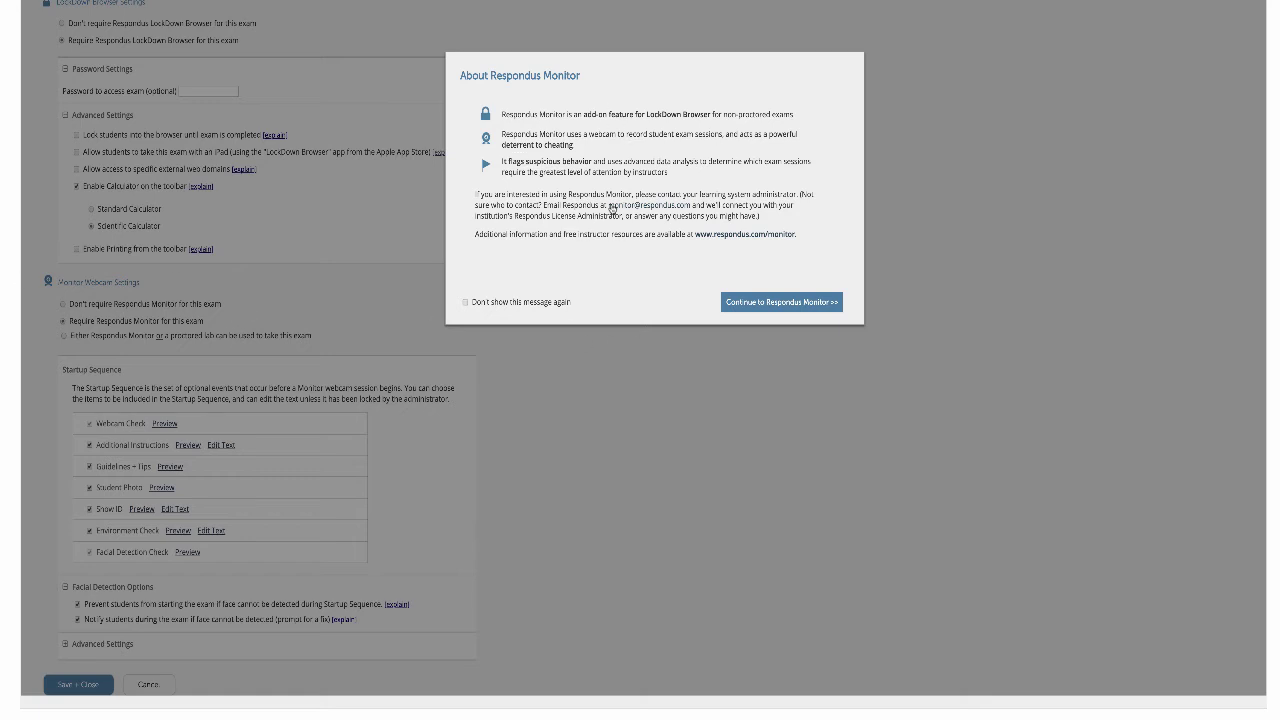
{"action": "left_click", "coordinate": [789, 301]}
{"action": "scroll", "coordinate": [346, 345], "scroll_direction": "down", "scroll_amount": 2}
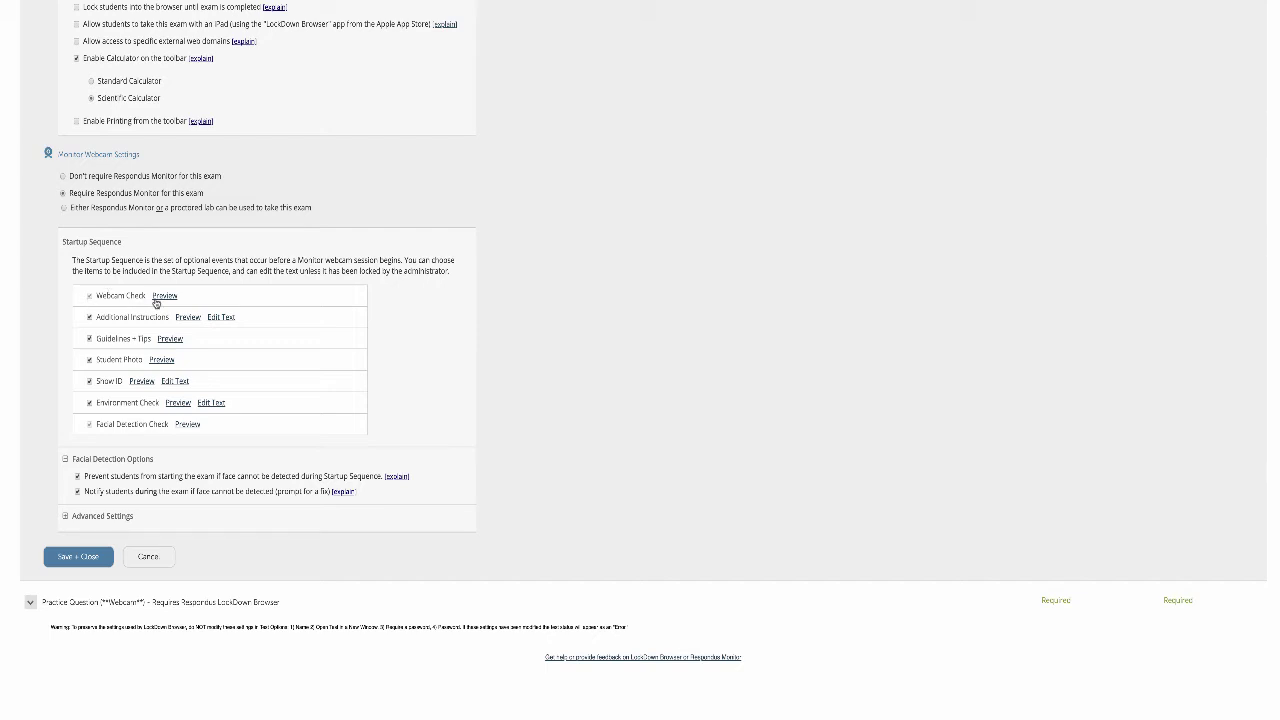
- Replace the default Additional Instructions text in the startup sequence with the copied exam rules
{"action": "left_click", "coordinate": [222, 318]}
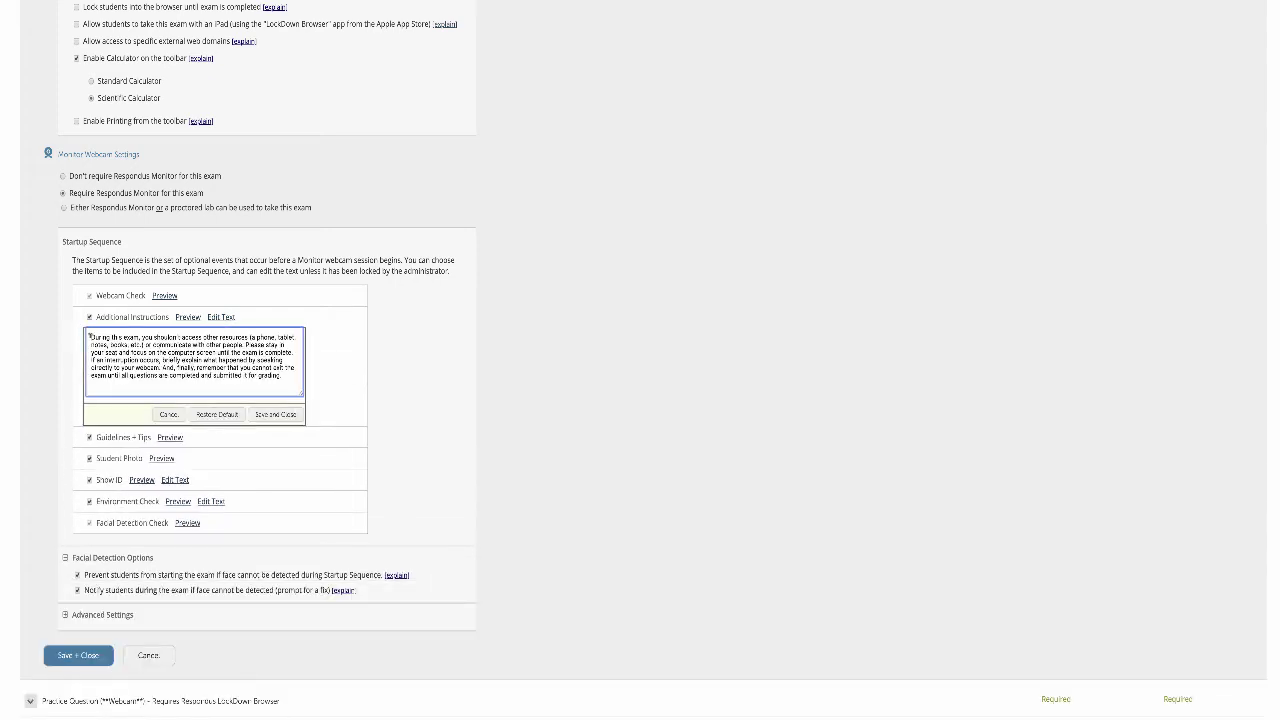
{"action": "left_click_drag", "start_coordinate": [89, 337], "coordinate": [283, 376]}
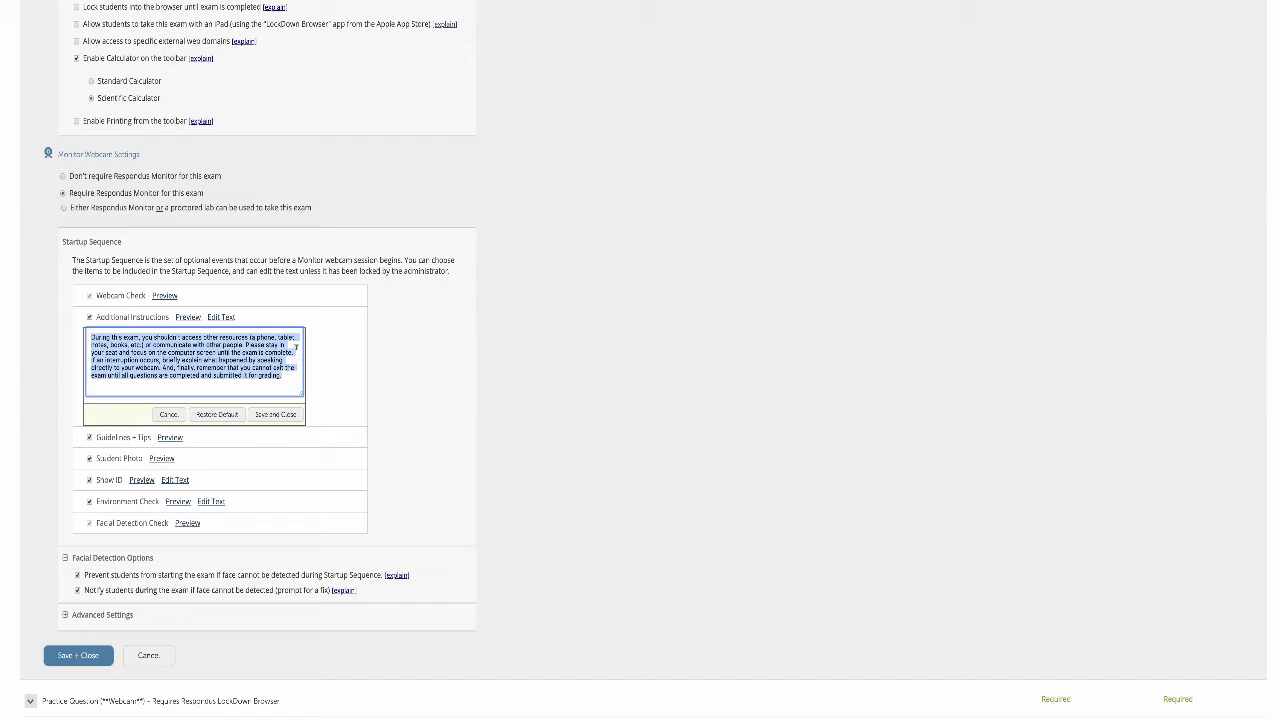
{"action": "key", "text": "BackSpace"}
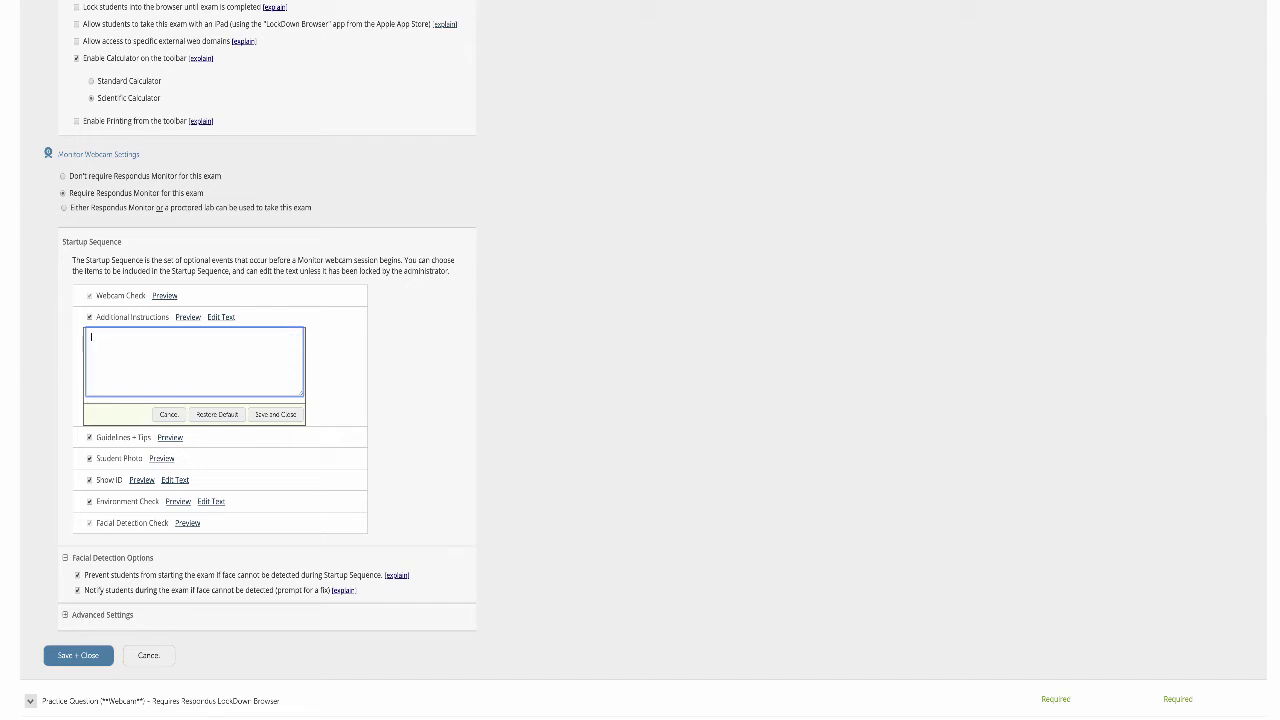
{"action": "key", "text": "ctrl+v"}
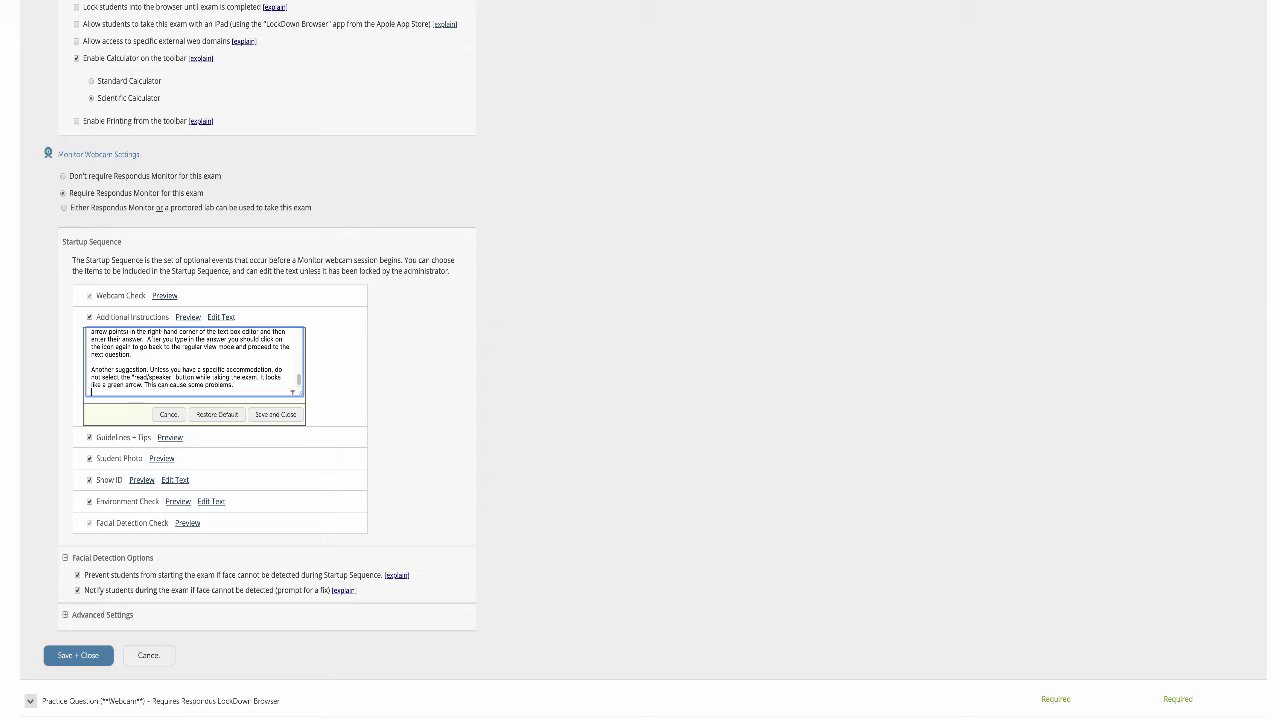
- Enlarge the Additional Instructions text box to review the pasted exam rules, and save the text
{"action": "left_click_drag", "start_coordinate": [300, 394], "coordinate": [458, 561]}
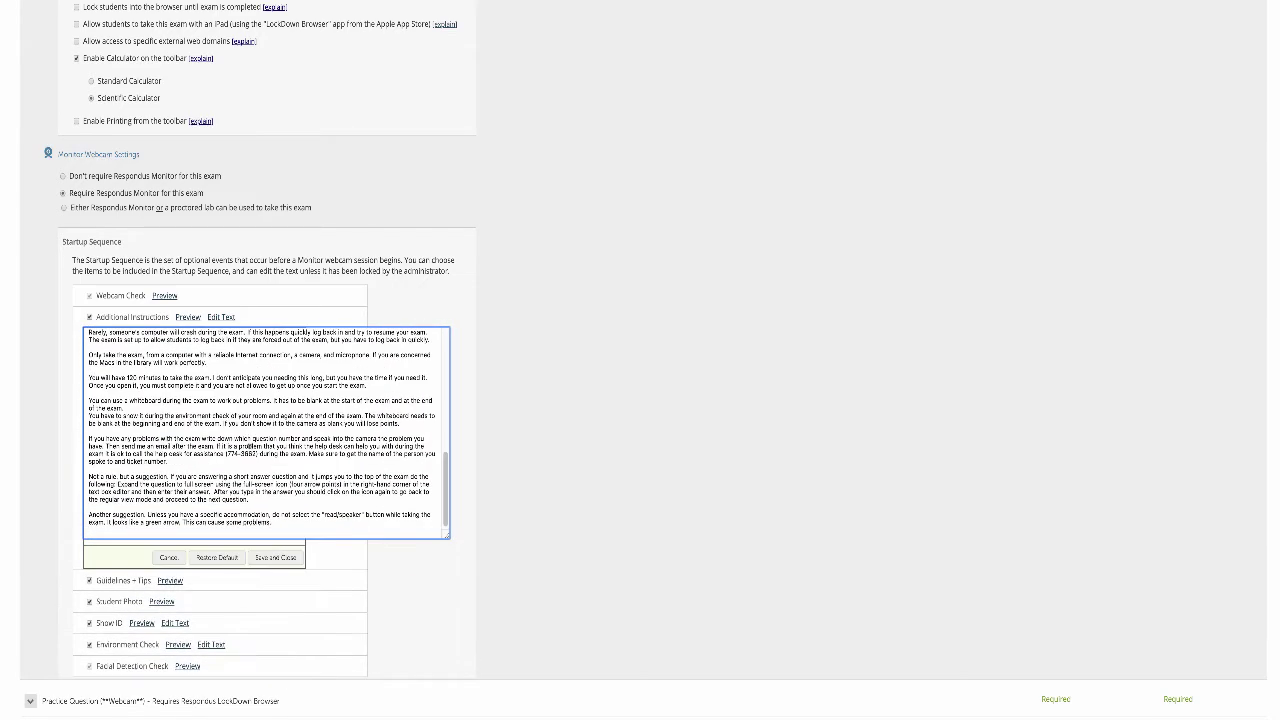
{"action": "scroll", "coordinate": [255, 445], "scroll_direction": "up", "scroll_amount": 2}
{"action": "scroll", "coordinate": [277, 418], "scroll_direction": "down", "scroll_amount": 3}
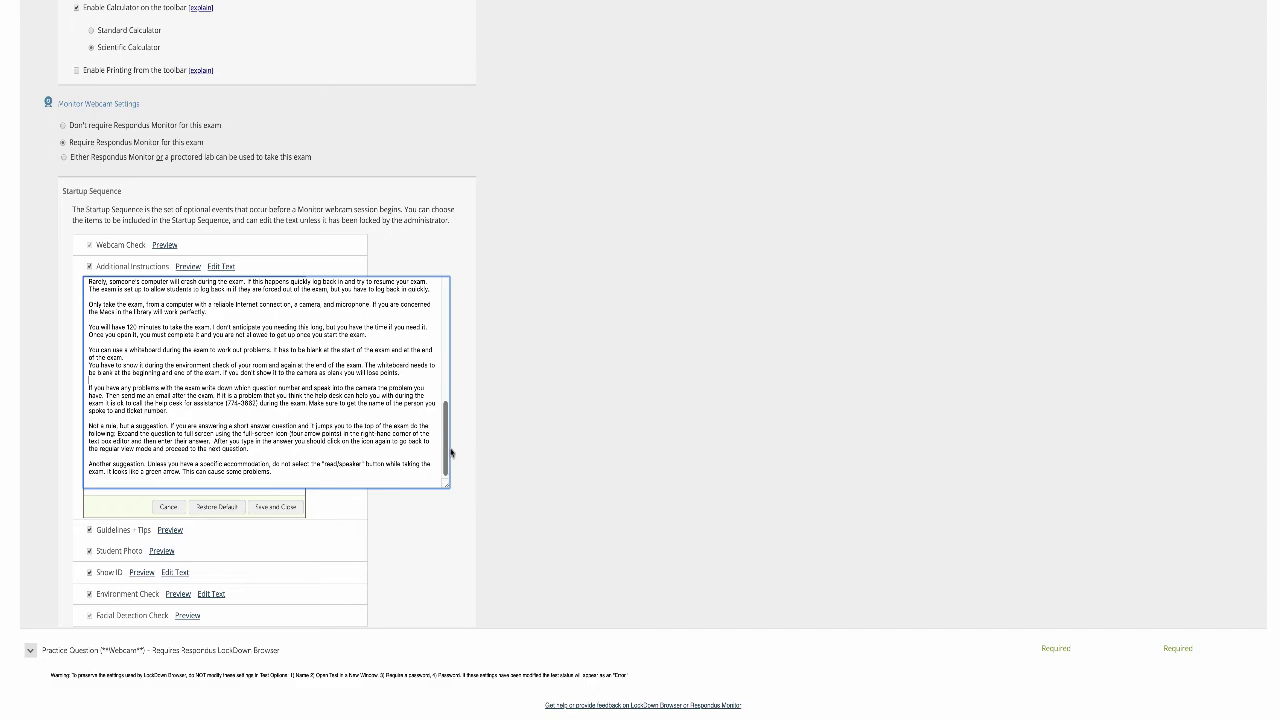
{"action": "left_click_drag", "start_coordinate": [449, 458], "coordinate": [435, 309]}
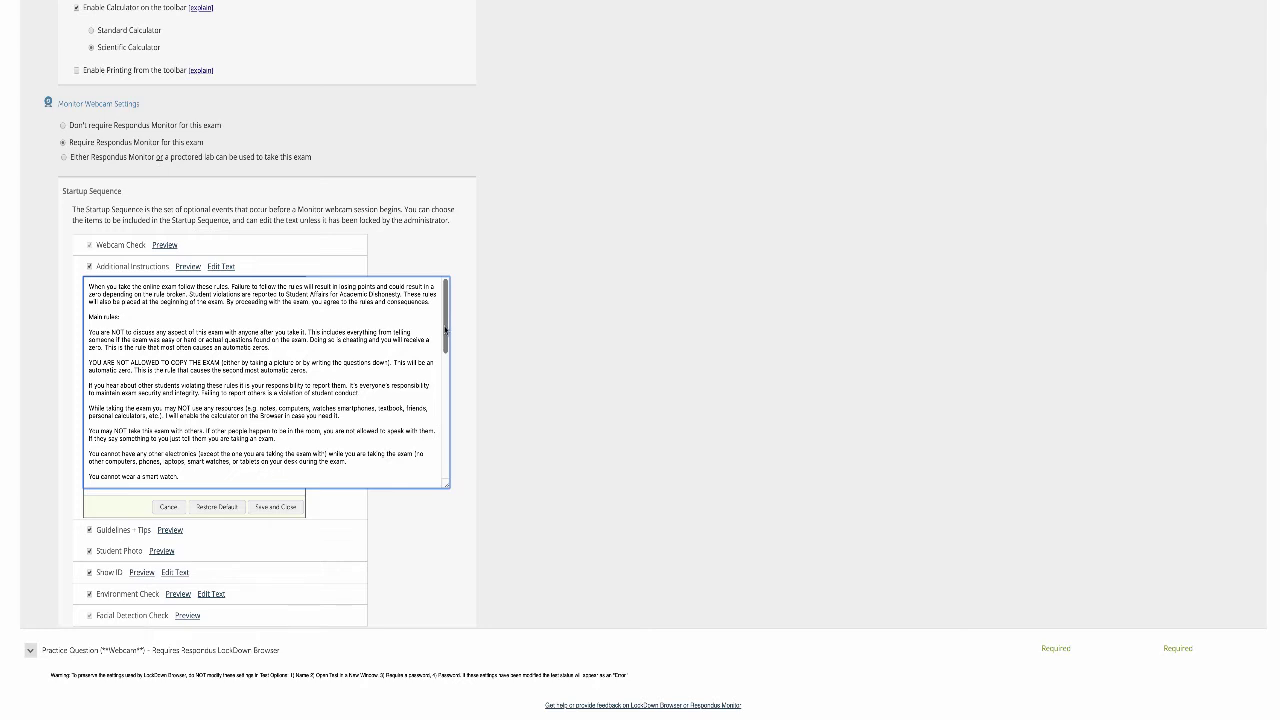
{"action": "scroll", "coordinate": [445, 331], "scroll_direction": "down", "scroll_amount": 10}
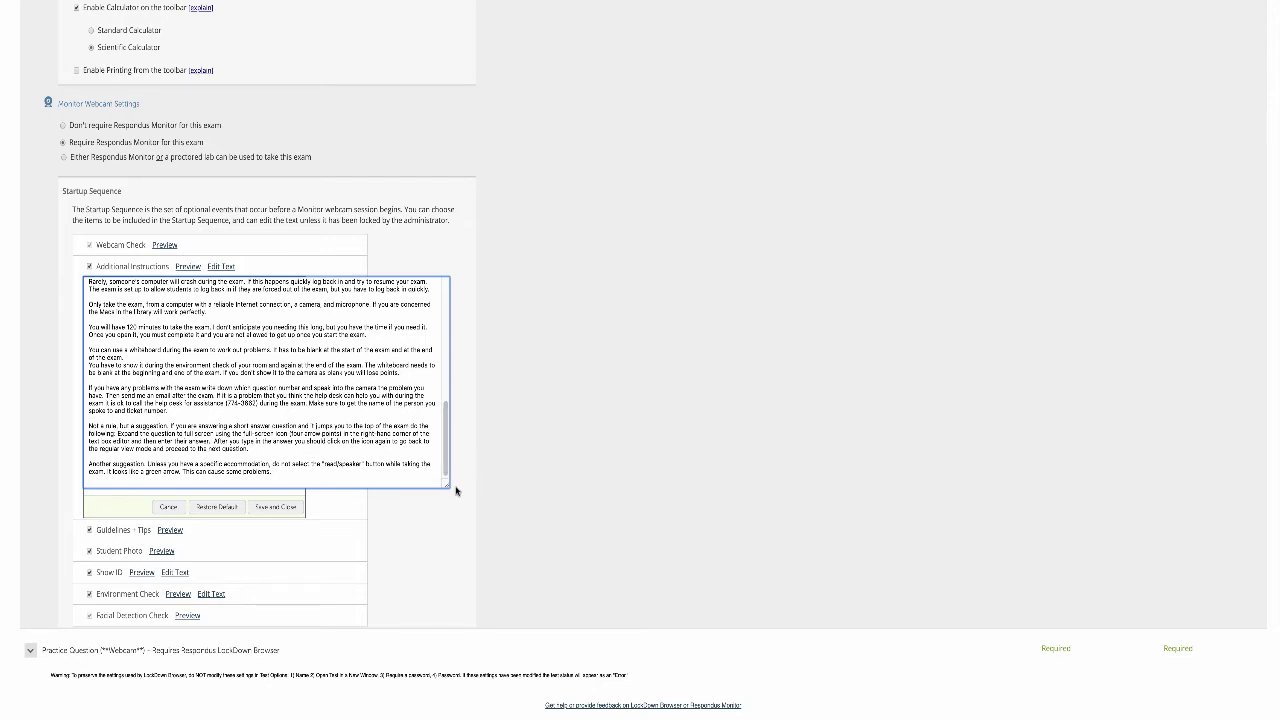
{"action": "left_click_drag", "start_coordinate": [447, 484], "coordinate": [280, 497]}
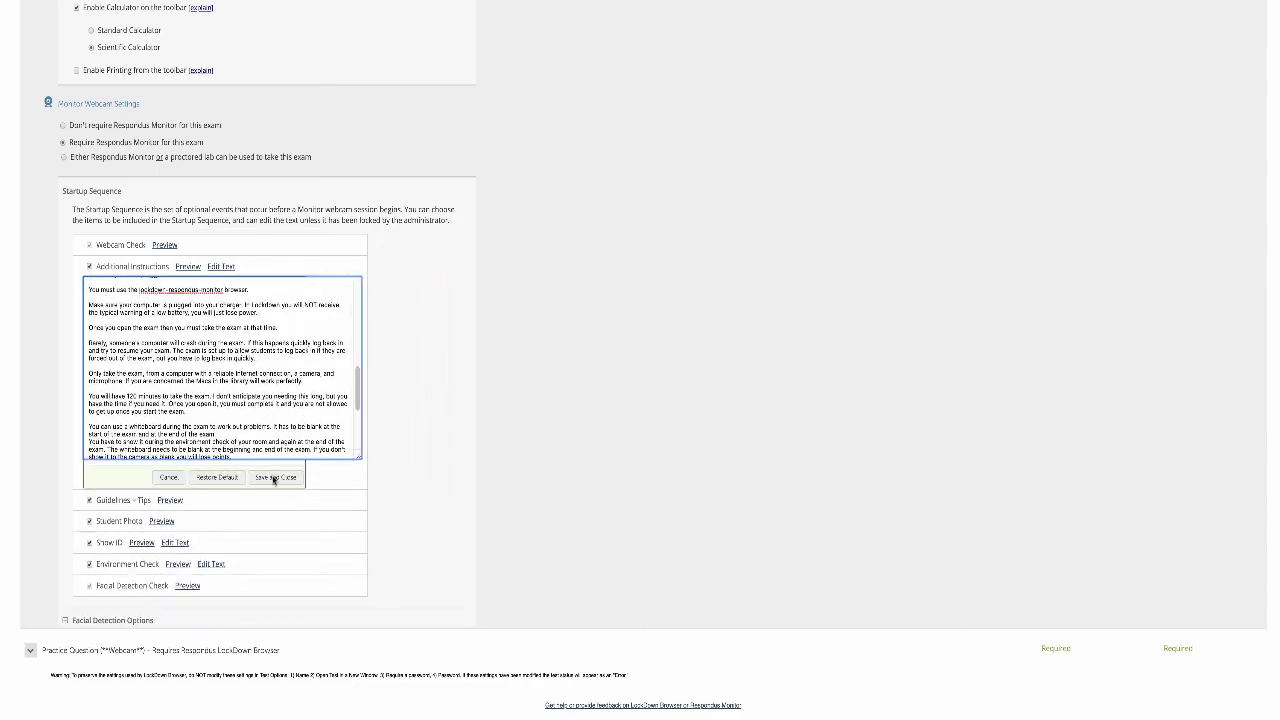
{"action": "left_click", "coordinate": [274, 478]}
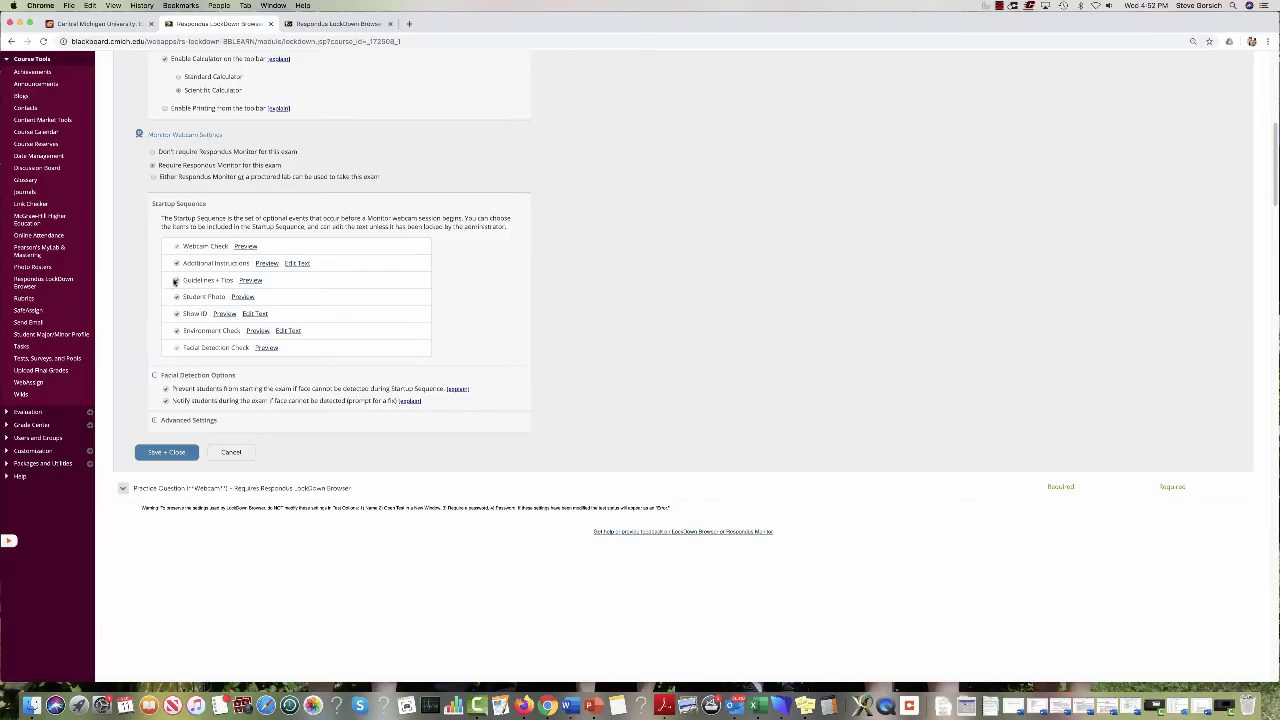
- Preview the Guidelines + Tips part of the startup sequence and close the preview
{"action": "left_click", "coordinate": [250, 281]}
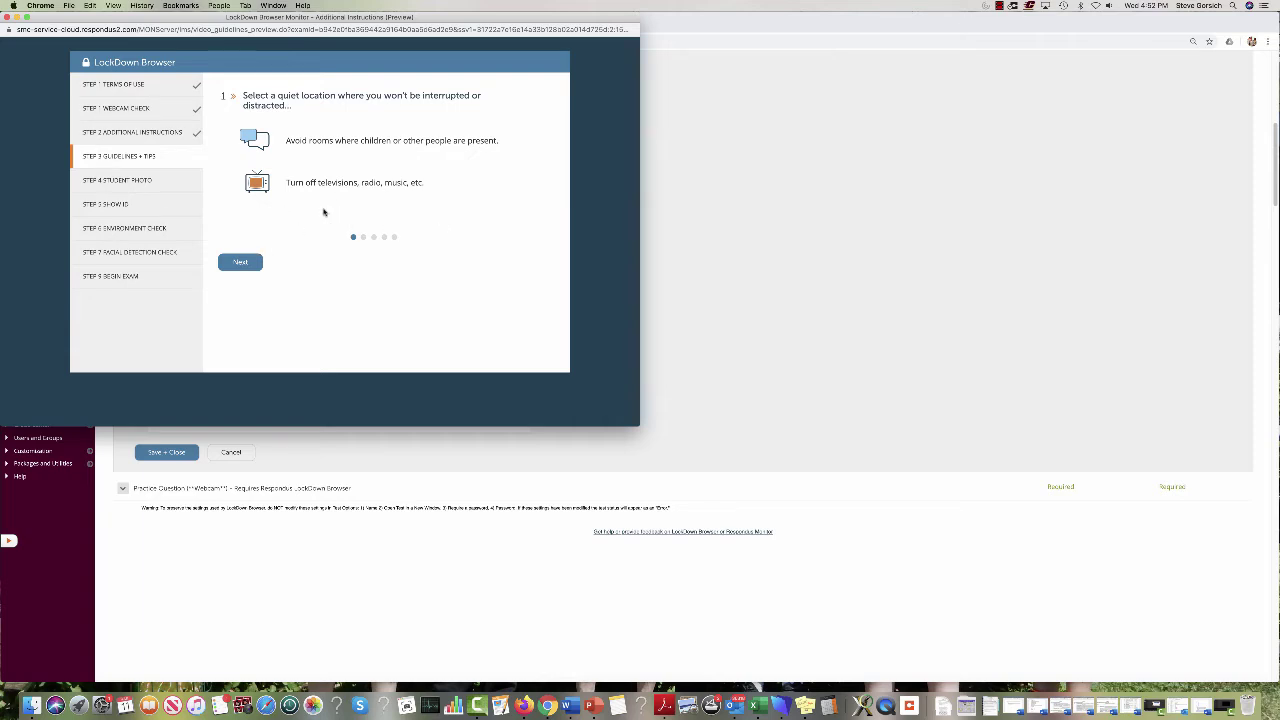
{"action": "left_click", "coordinate": [7, 17]}
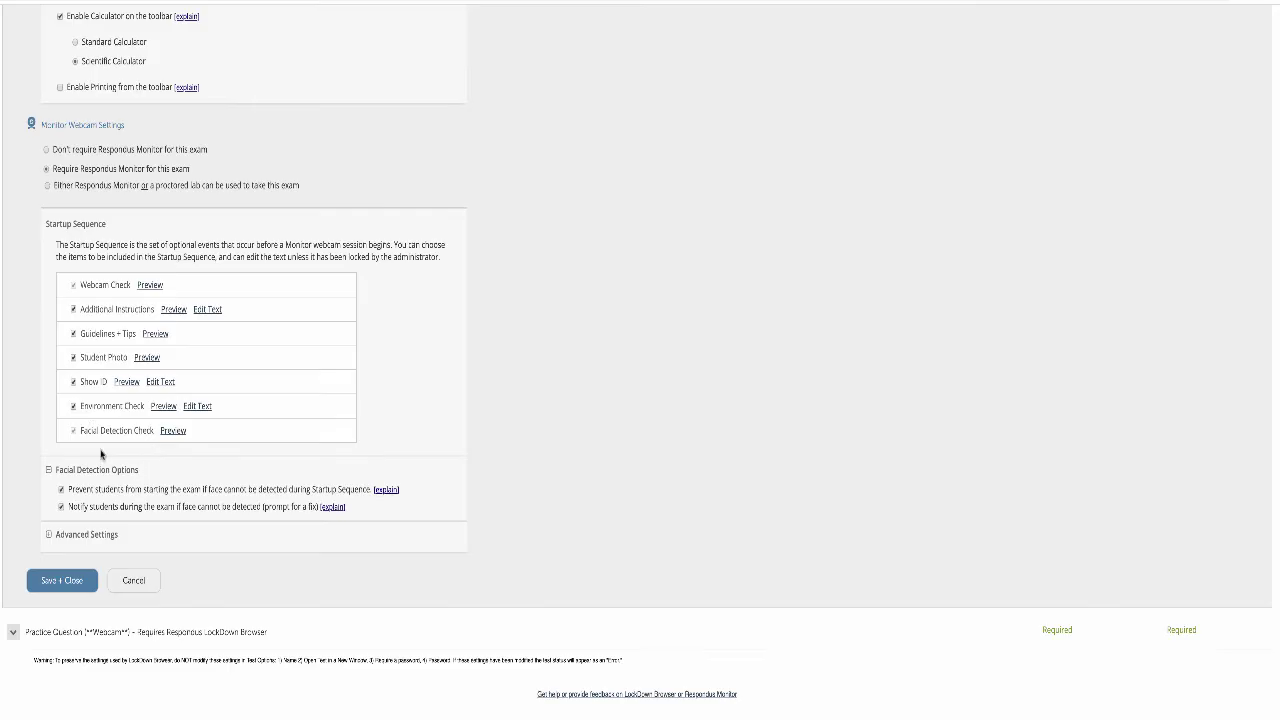
- Exclude Show ID from the startup sequence, and open and save the Environment Check text
{"action": "left_click", "coordinate": [73, 384]}
{"action": "left_click", "coordinate": [74, 384]}
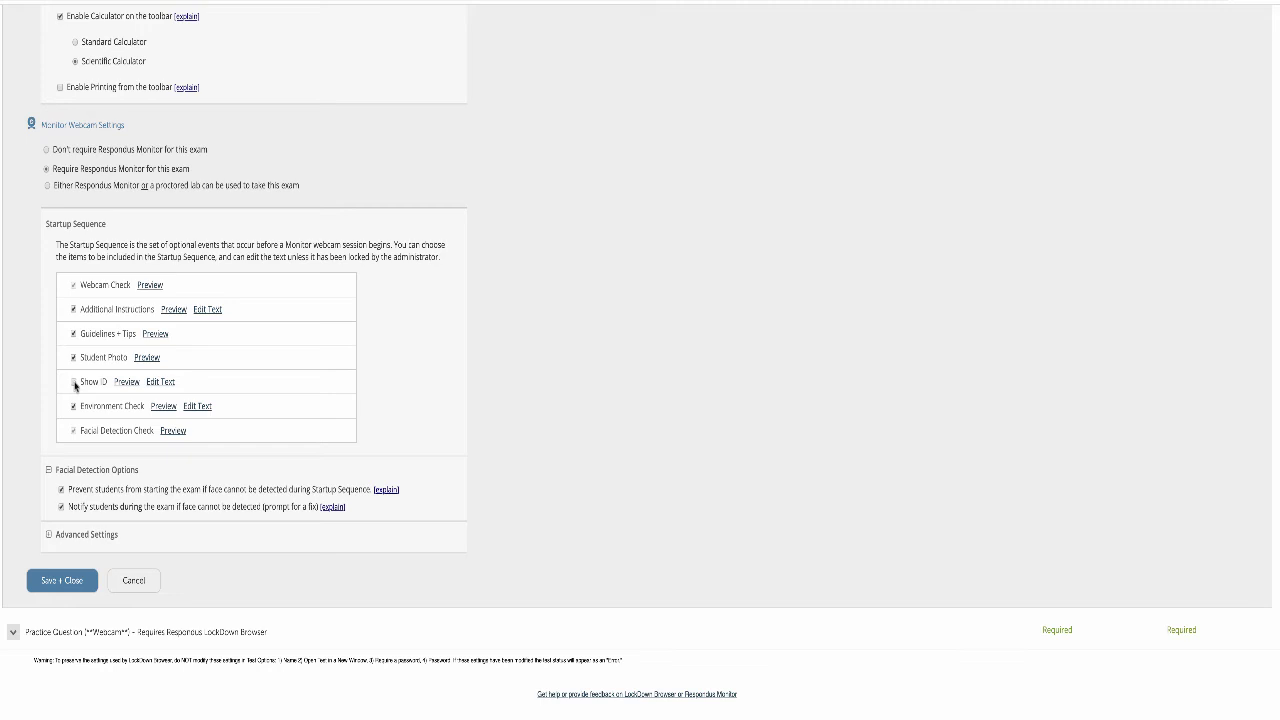
{"action": "left_click", "coordinate": [197, 408]}
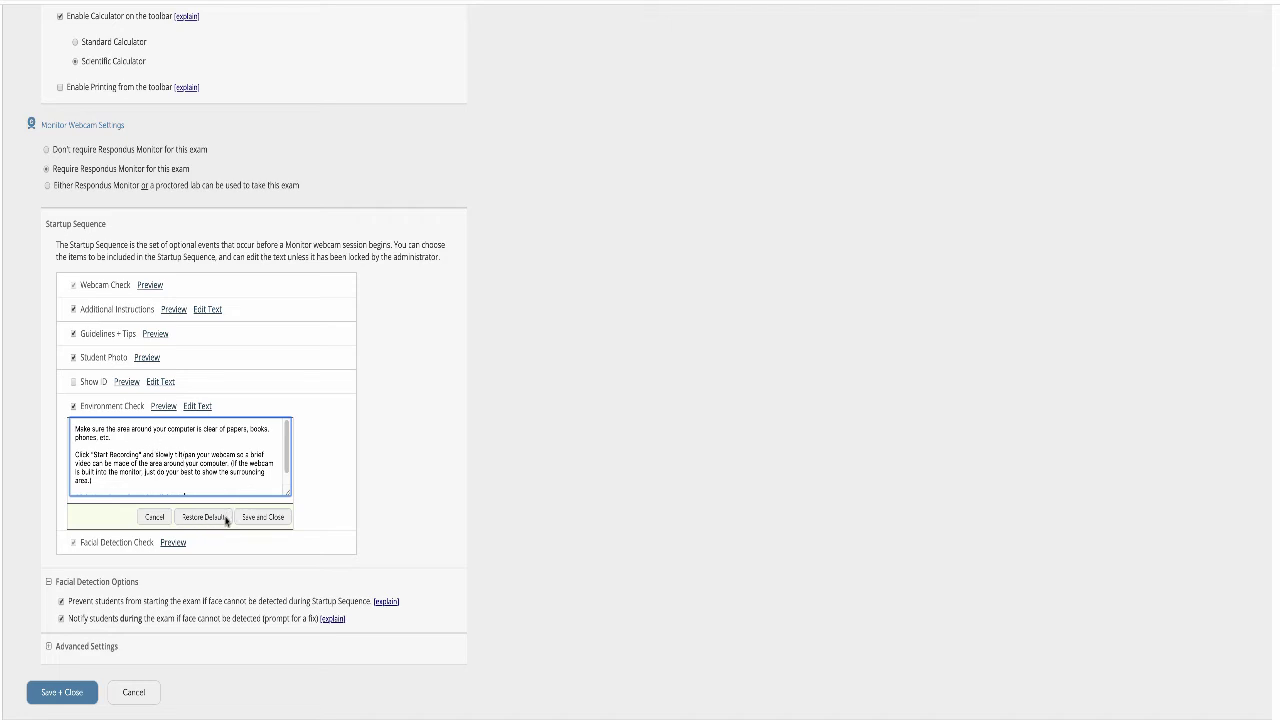
{"action": "left_click", "coordinate": [260, 517]}
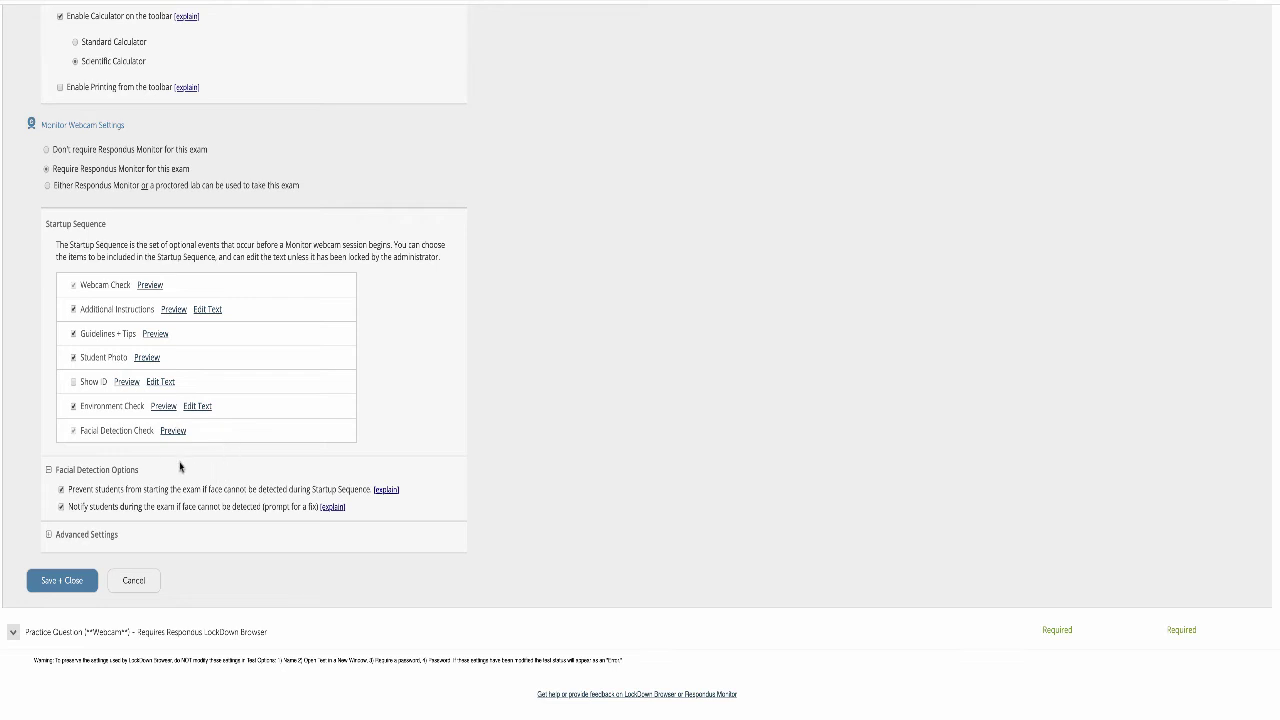
- Turn off notifying students during the exam if their face cannot be detected, check the webcam advanced settings, and save the Midterm's settings
{"action": "scroll", "coordinate": [180, 466], "scroll_direction": "down", "scroll_amount": 2}
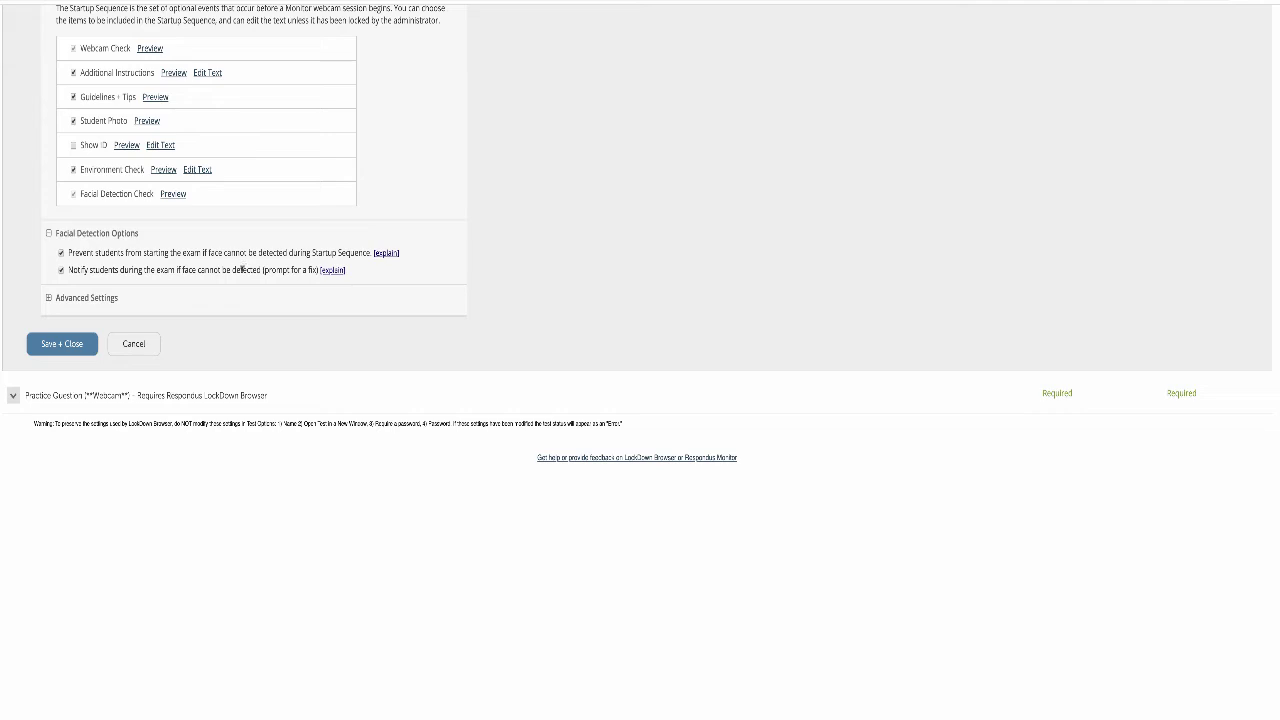
{"action": "left_click", "coordinate": [61, 271]}
{"action": "left_click_drag", "start_coordinate": [66, 268], "coordinate": [174, 270]}
{"action": "left_click", "coordinate": [48, 297]}
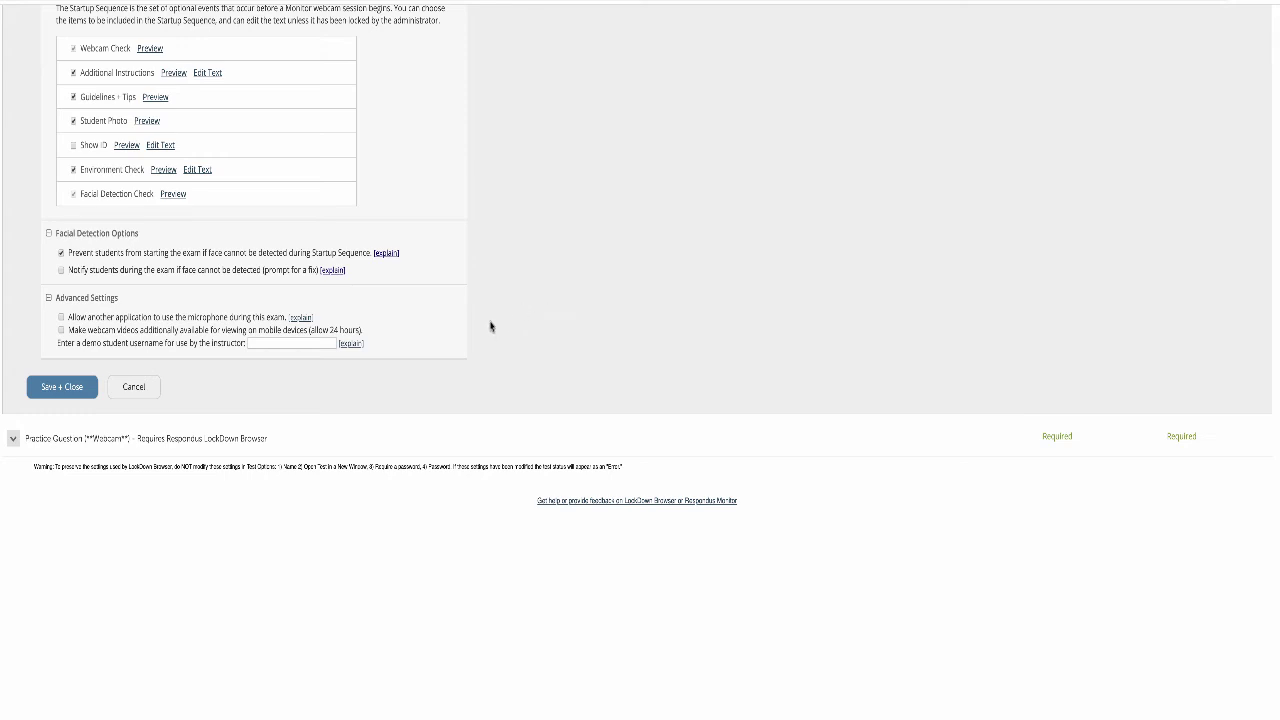
{"action": "scroll", "coordinate": [390, 240], "scroll_direction": "down", "scroll_amount": 2}
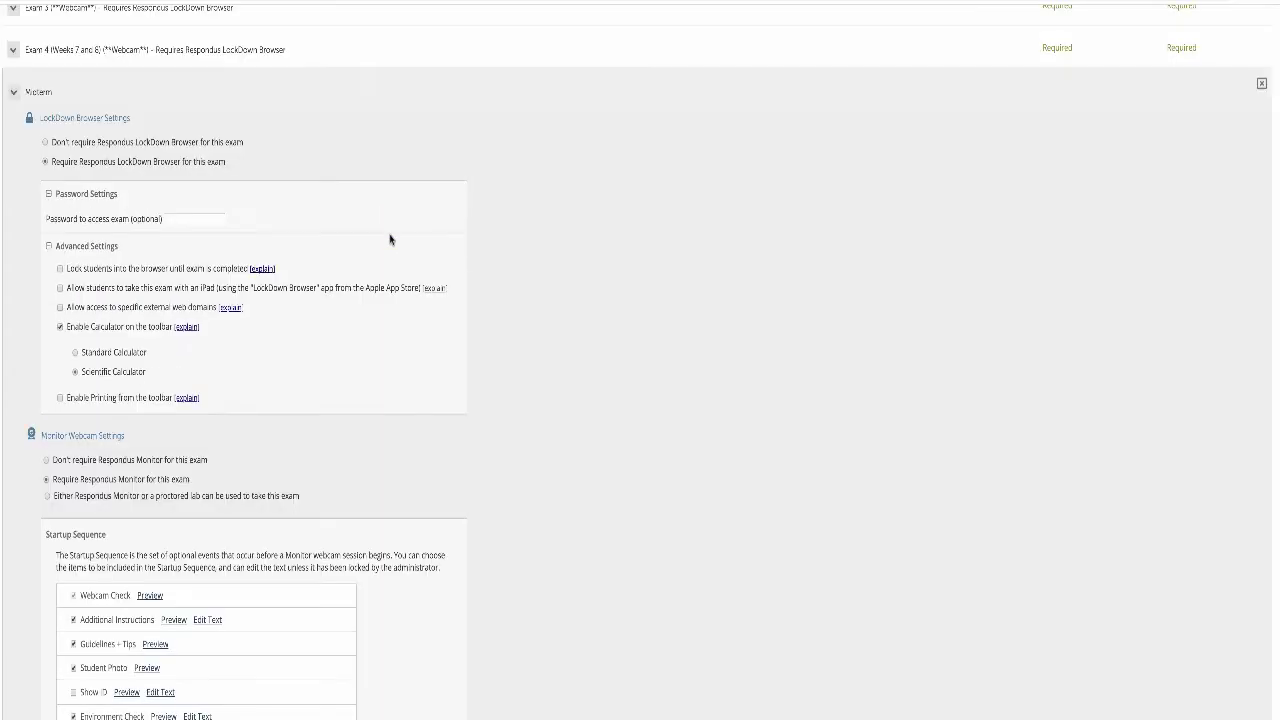
{"action": "scroll", "coordinate": [390, 240], "scroll_direction": "up", "scroll_amount": 1}
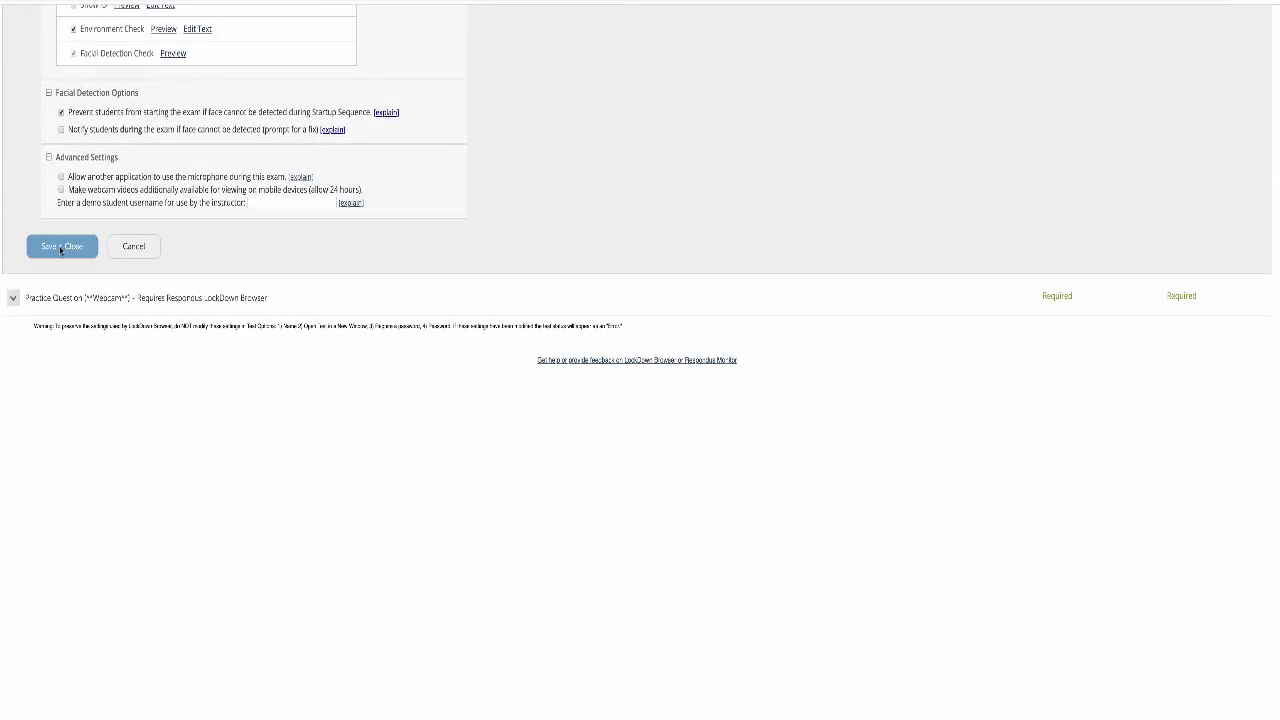
{"action": "left_click", "coordinate": [62, 246]}
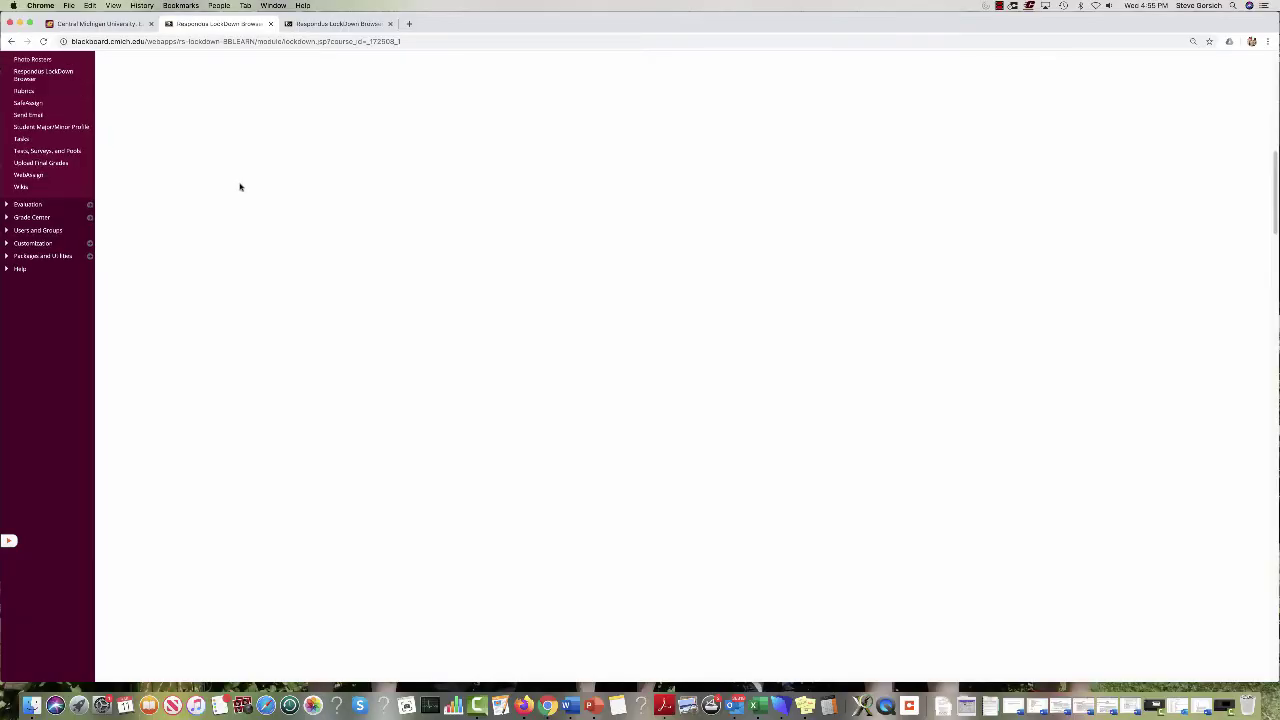
- Make the Midterm (**Webcam**) test available to students in Course Material by Week
{"action": "scroll", "coordinate": [240, 185], "scroll_direction": "up", "scroll_amount": 1}
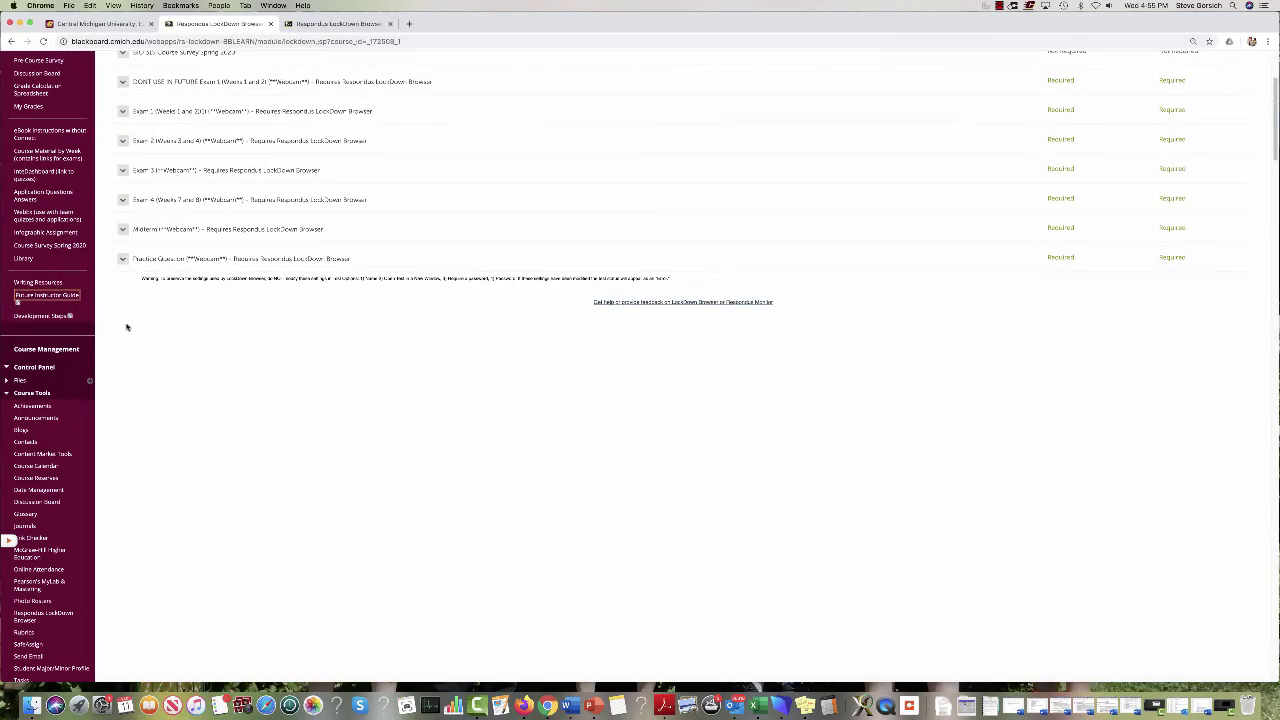
{"action": "left_click", "coordinate": [48, 151]}
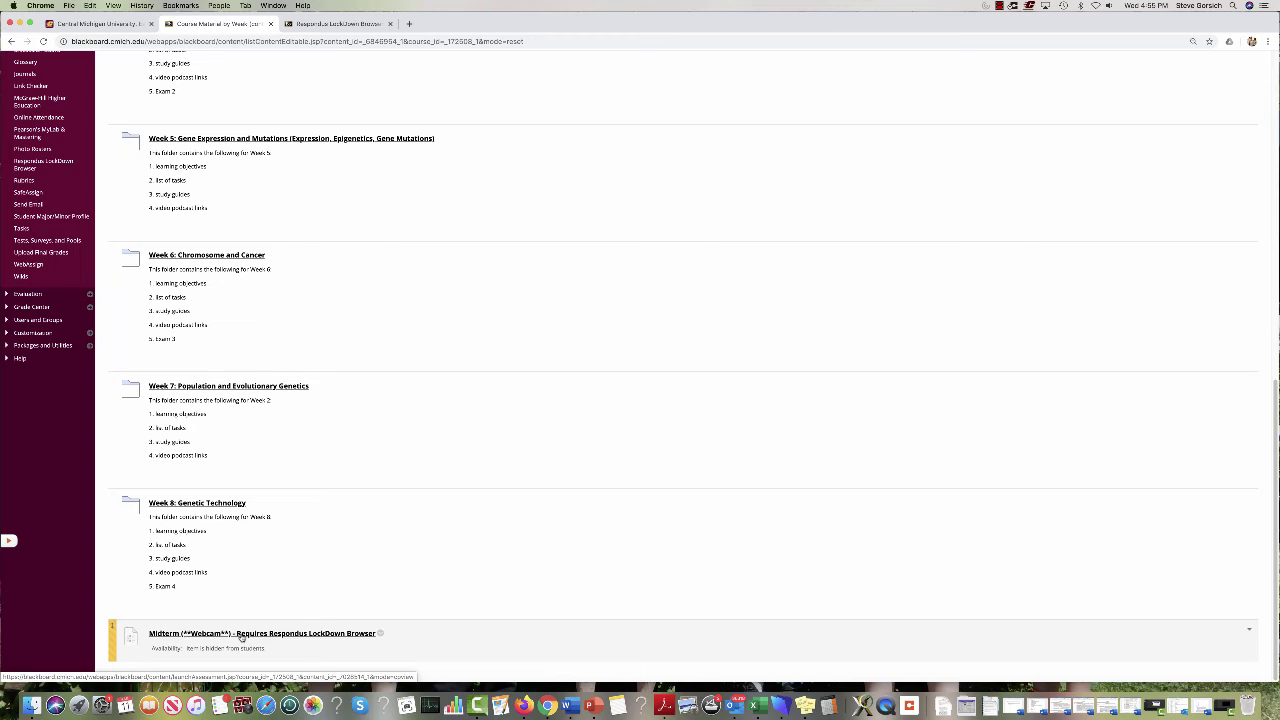
{"action": "left_click", "coordinate": [381, 635]}
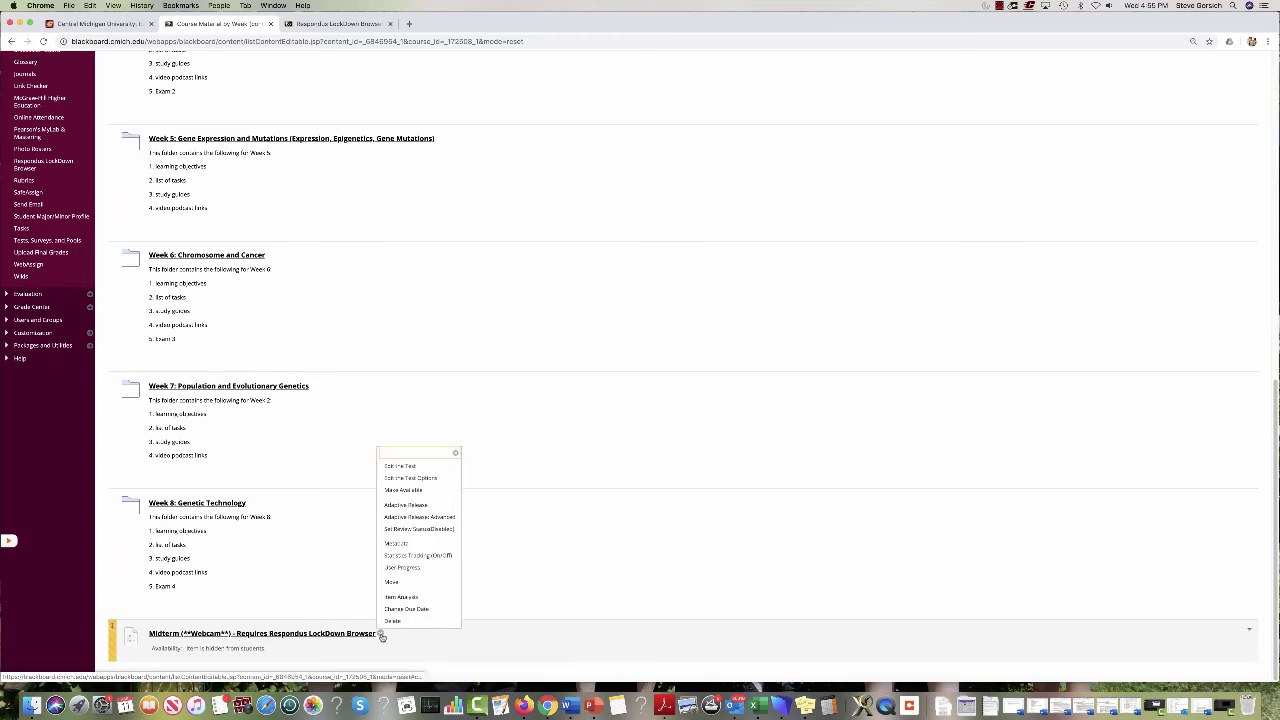
{"action": "left_click", "coordinate": [419, 491]}
- Open the Midterm's test options and check the access password setting under Test Availability
{"action": "left_click", "coordinate": [381, 635]}
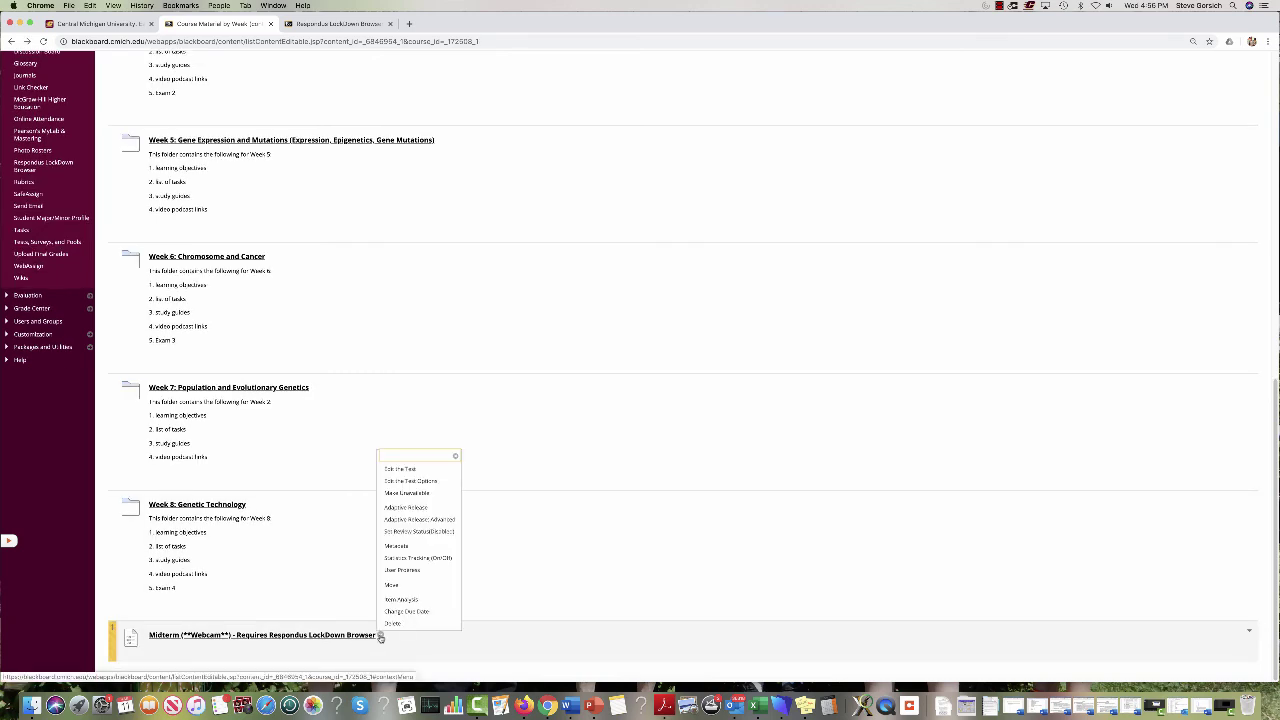
{"action": "left_click", "coordinate": [415, 482]}
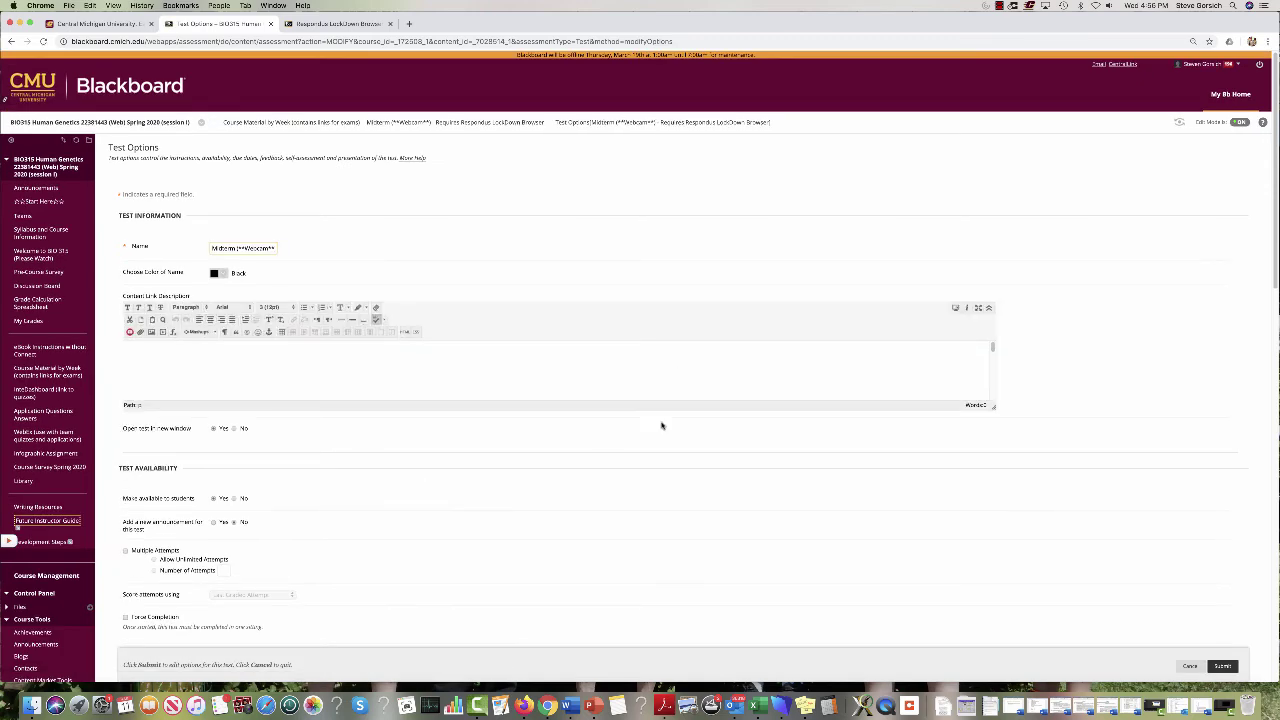
{"action": "scroll", "coordinate": [635, 462], "scroll_direction": "down", "scroll_amount": 8}
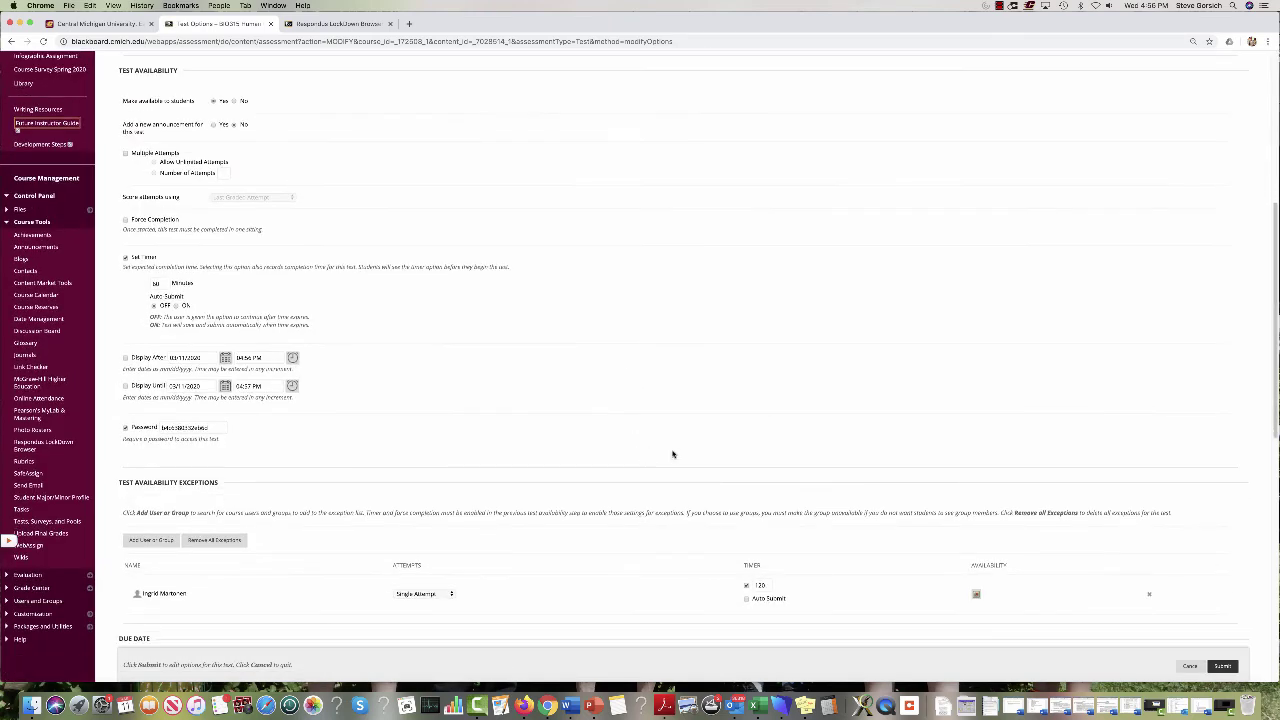
{"action": "double_click", "coordinate": [178, 428]}
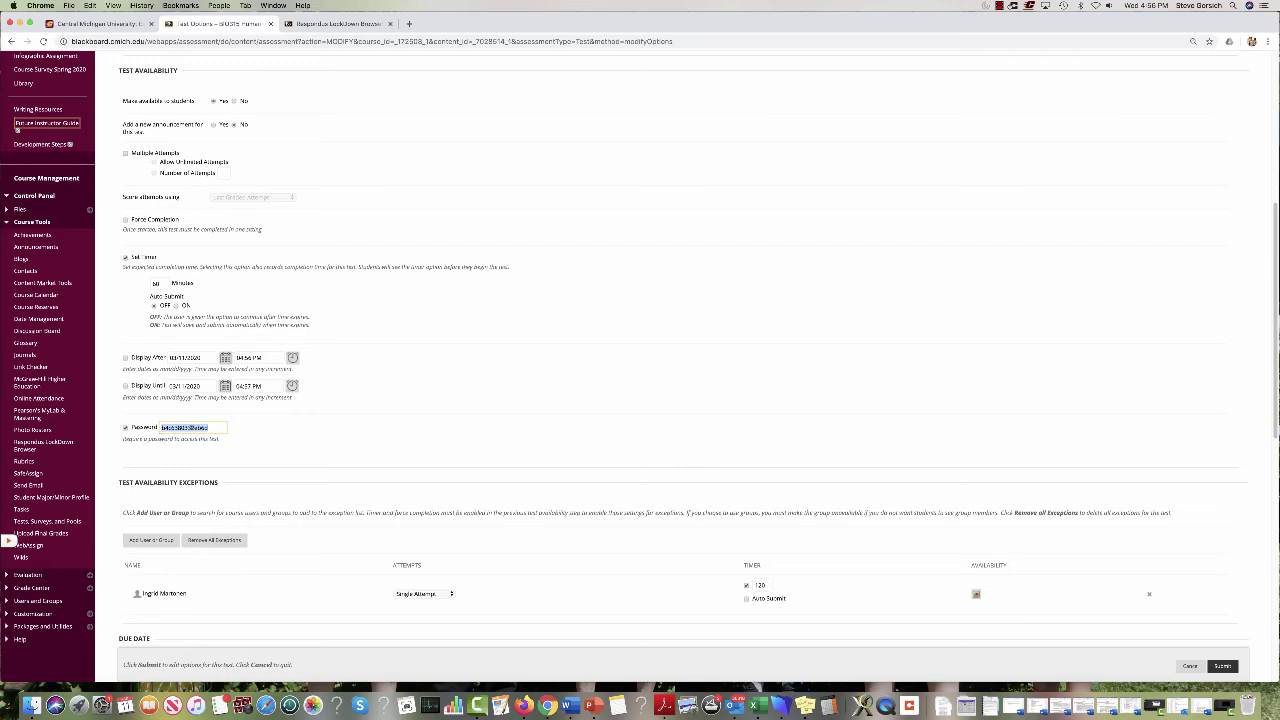
{"action": "left_click_drag", "start_coordinate": [277, 433], "coordinate": [277, 436]}
{"action": "left_click", "coordinate": [292, 438]}
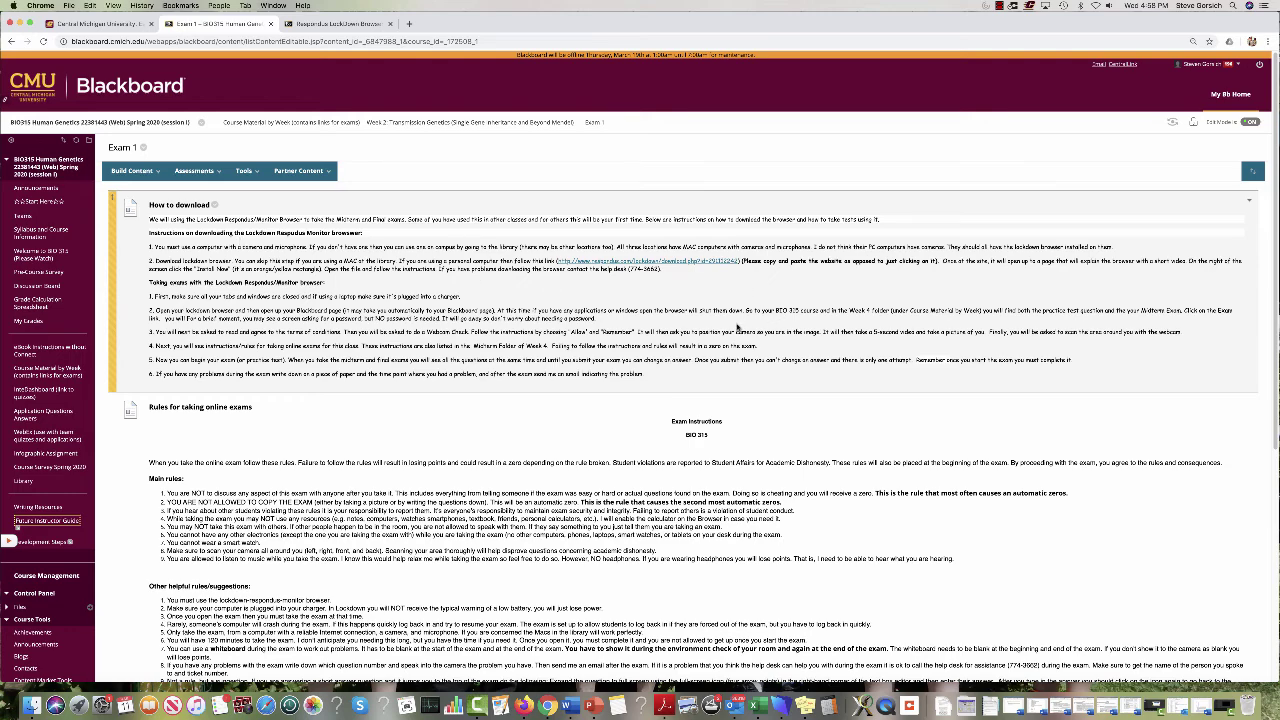
- Open the Respondus LockDown Browser dashboard and show the class results for Exam 4 (Weeks 7 and 8)
{"action": "scroll", "coordinate": [737, 326], "scroll_direction": "down", "scroll_amount": 4}
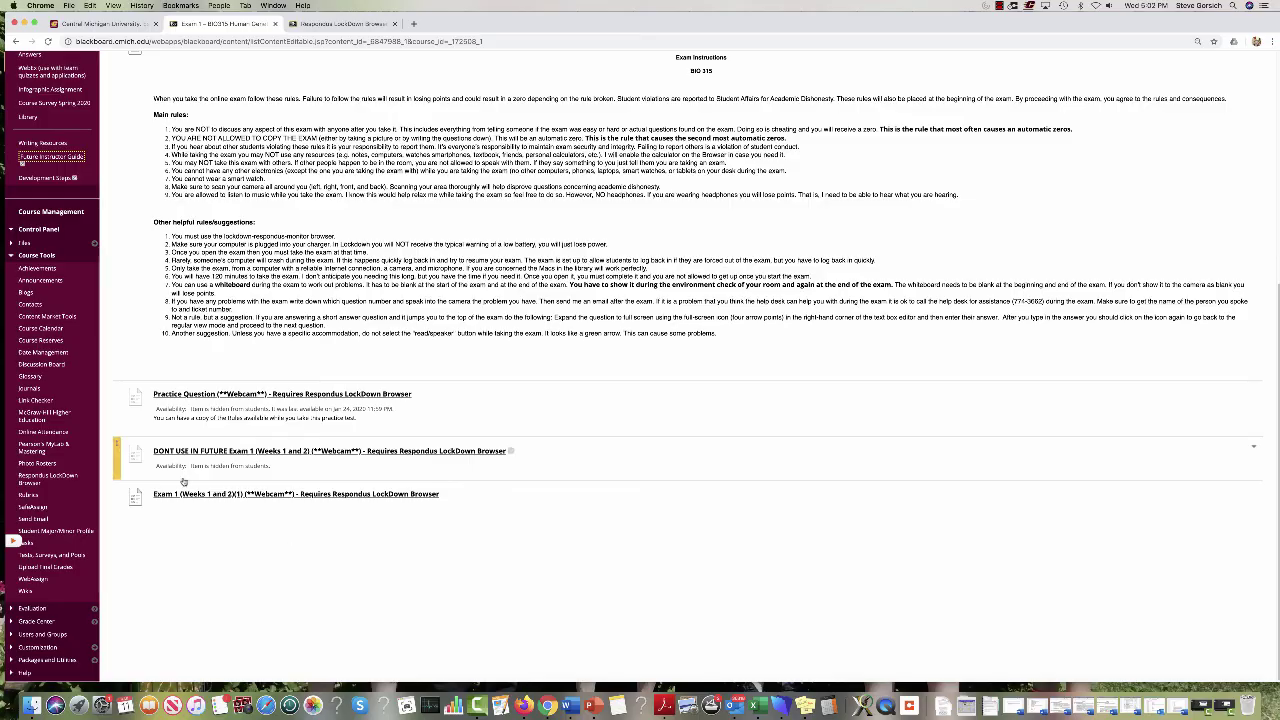
{"action": "left_click", "coordinate": [42, 478]}
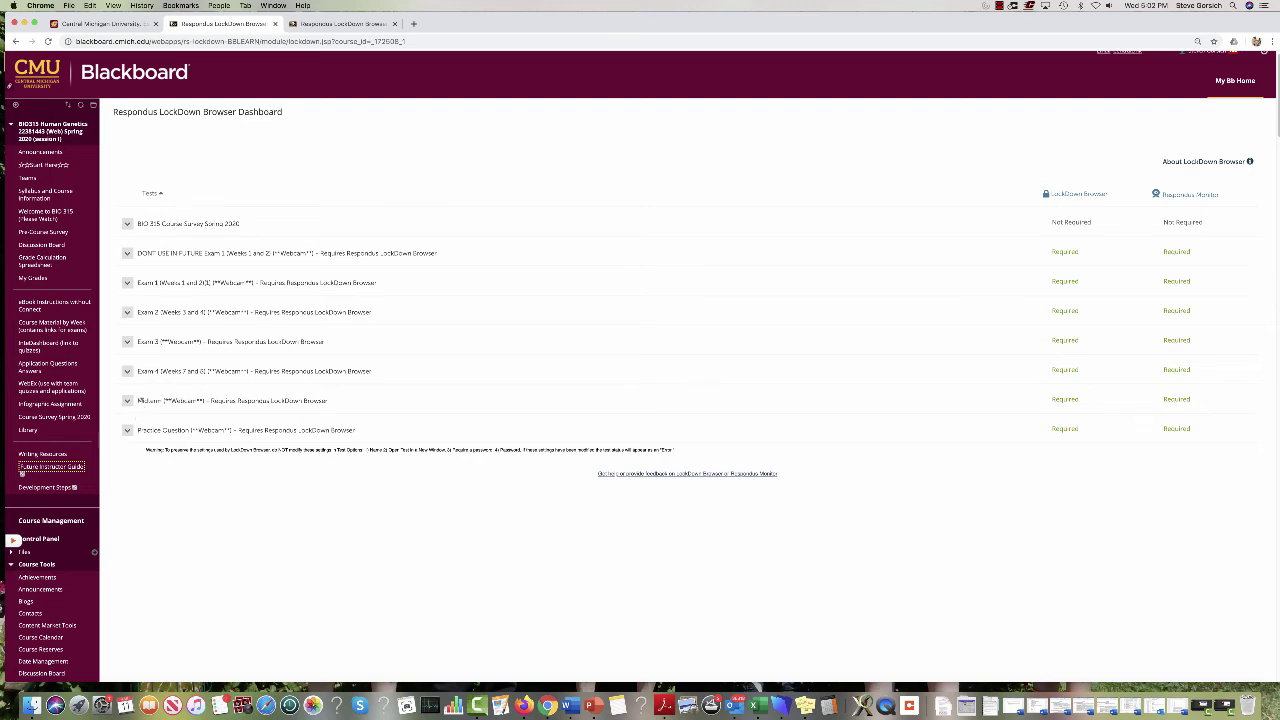
{"action": "left_click_drag", "start_coordinate": [164, 401], "coordinate": [264, 403]}
{"action": "left_click", "coordinate": [276, 401]}
{"action": "left_click", "coordinate": [127, 371]}
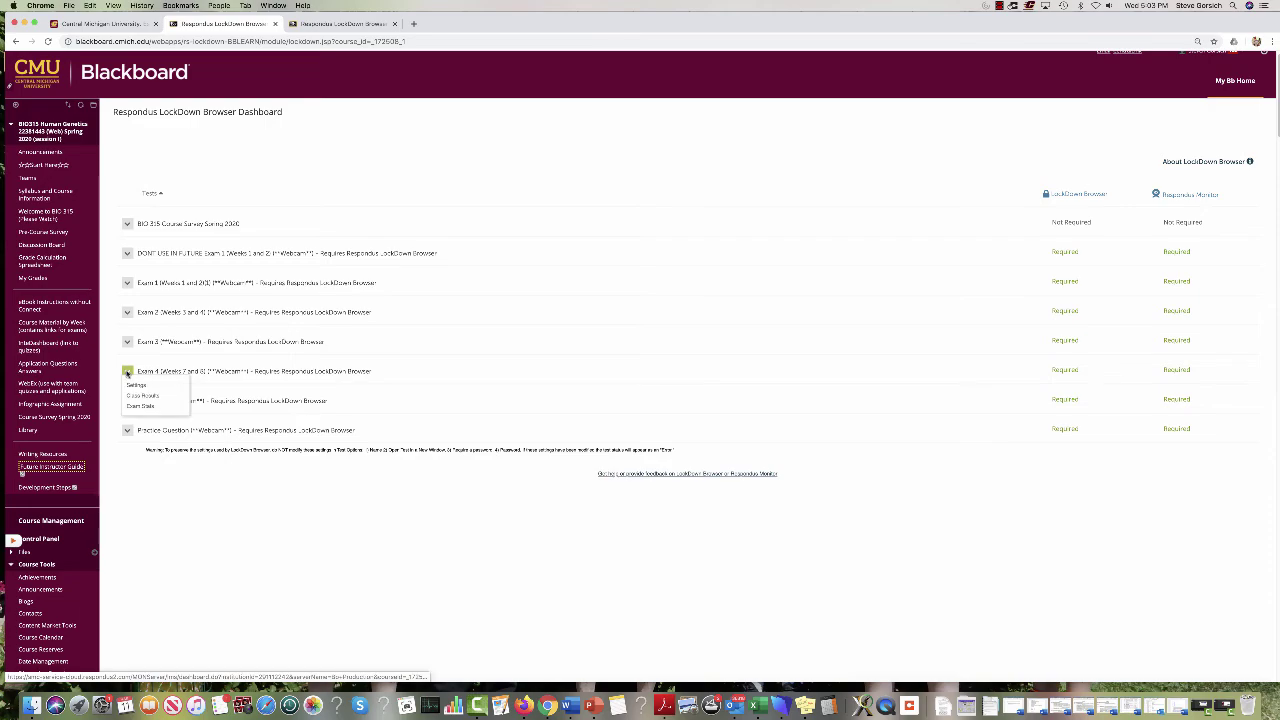
{"action": "left_click", "coordinate": [145, 397]}
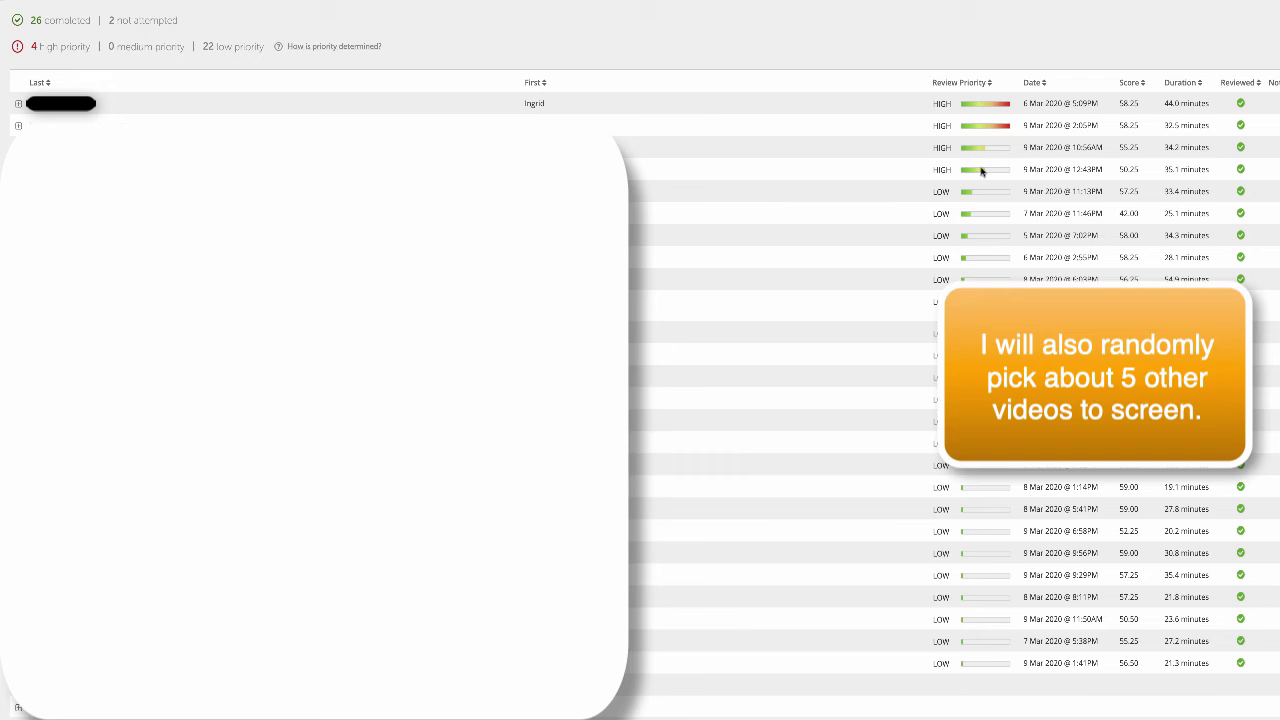
- Expand the first high-priority student's session and look through its list of flags
{"action": "left_click", "coordinate": [18, 104]}
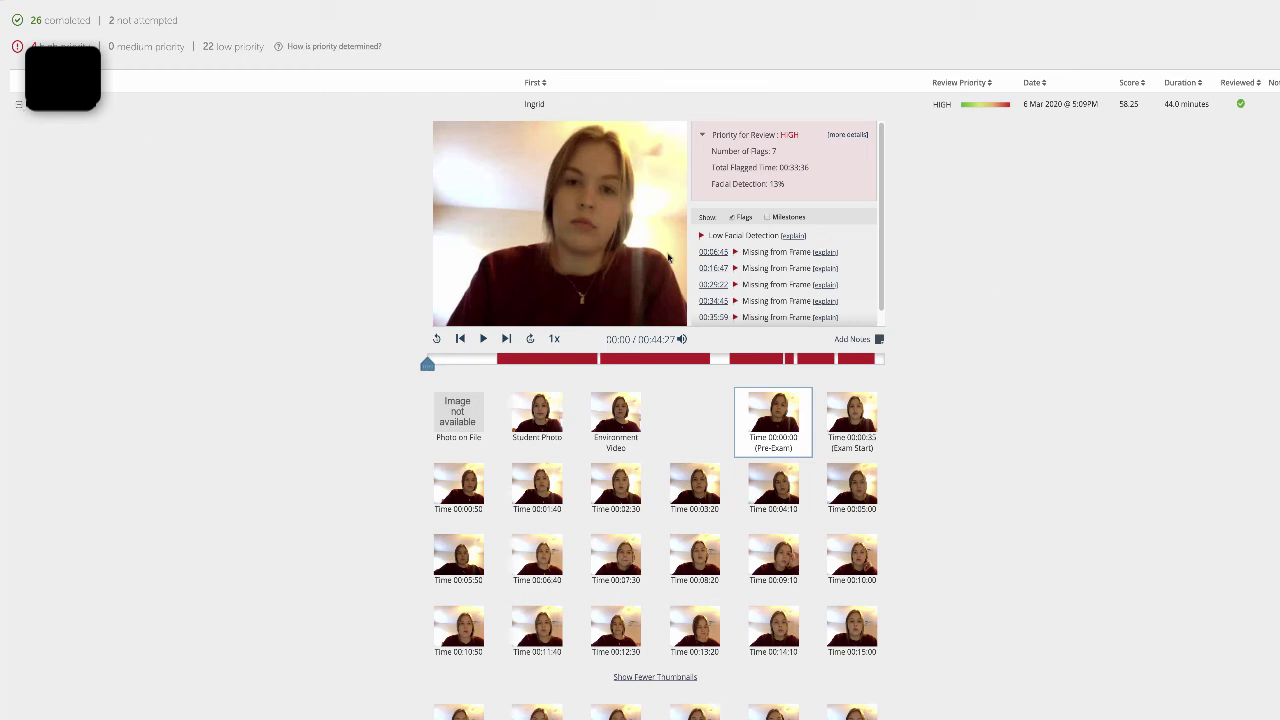
{"action": "scroll", "coordinate": [987, 280], "scroll_direction": "down", "scroll_amount": 2}
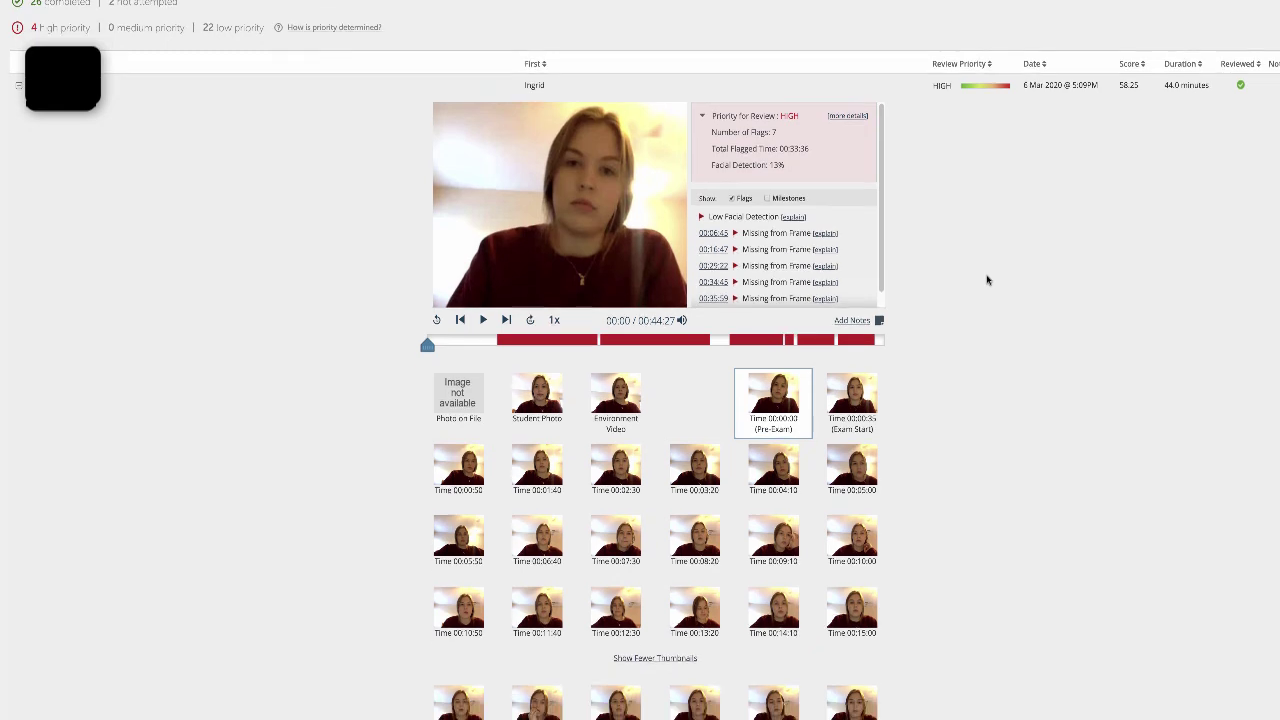
{"action": "scroll", "coordinate": [988, 280], "scroll_direction": "down", "scroll_amount": 1}
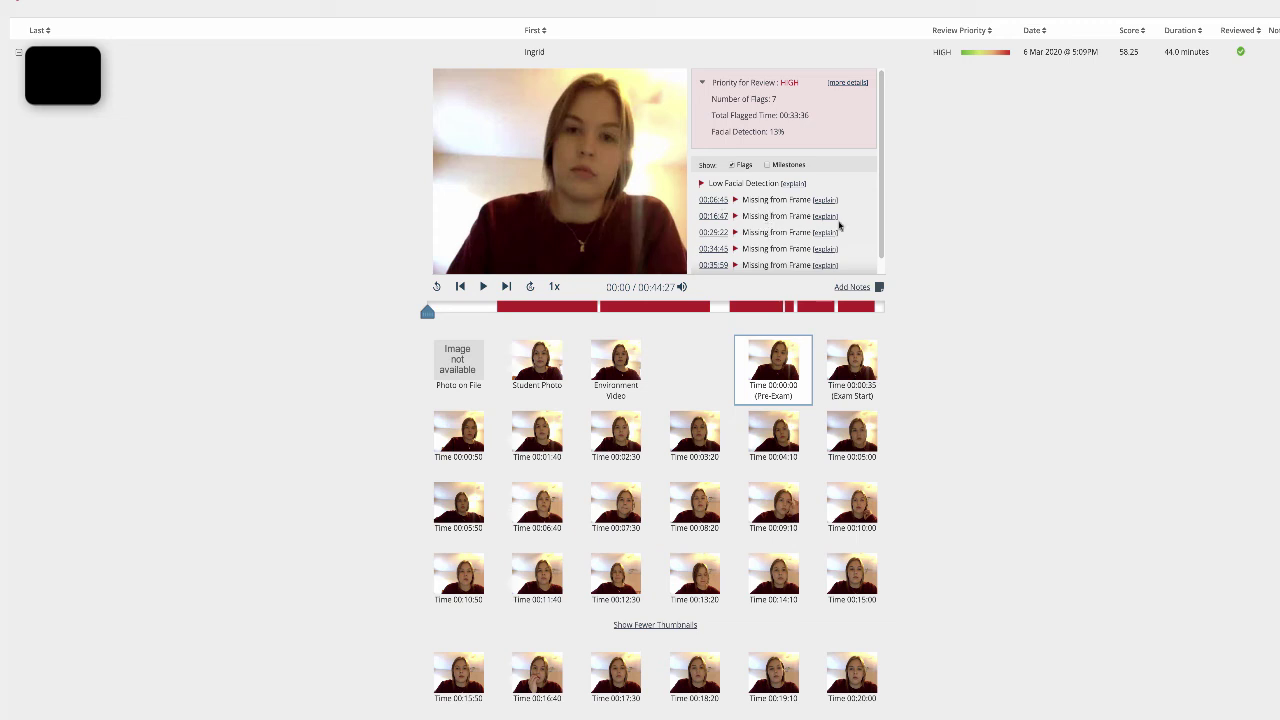
{"action": "scroll", "coordinate": [770, 218], "scroll_direction": "down", "scroll_amount": 1}
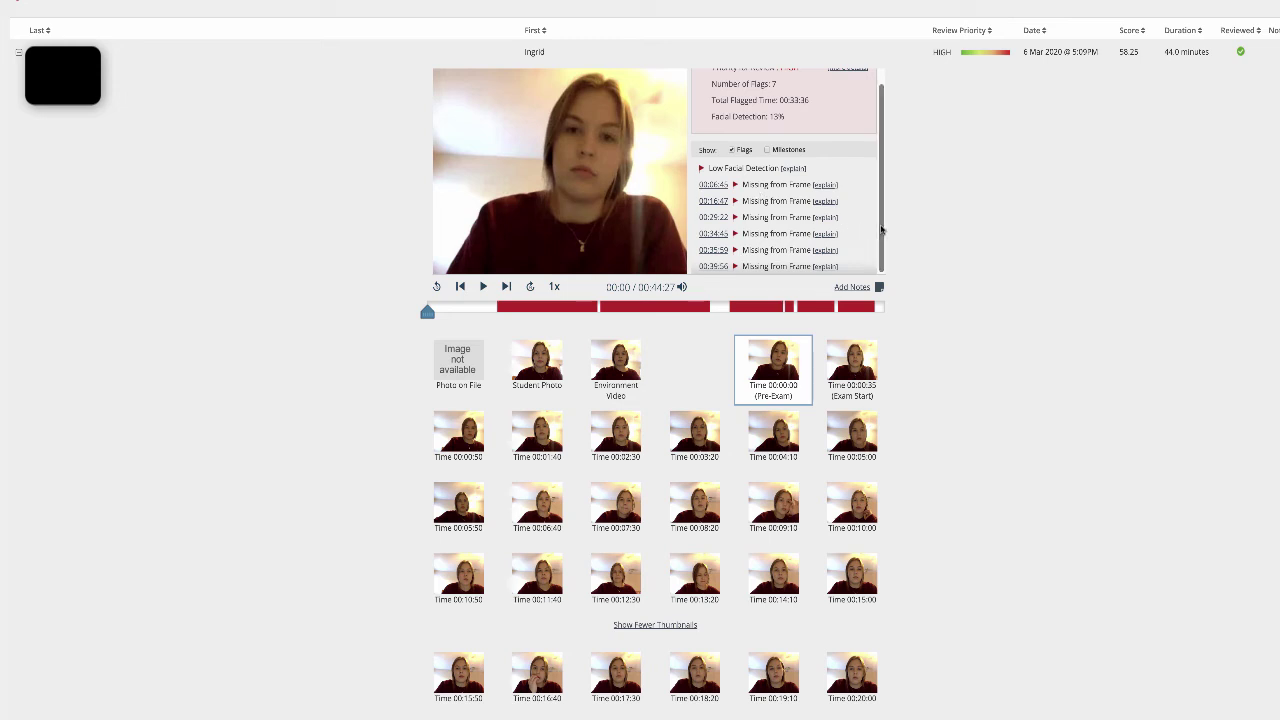
- Play the exam recording from the 00:16:47 Missing from Frame flag and skip ahead to about 00:25:40
{"action": "left_click", "coordinate": [714, 201]}
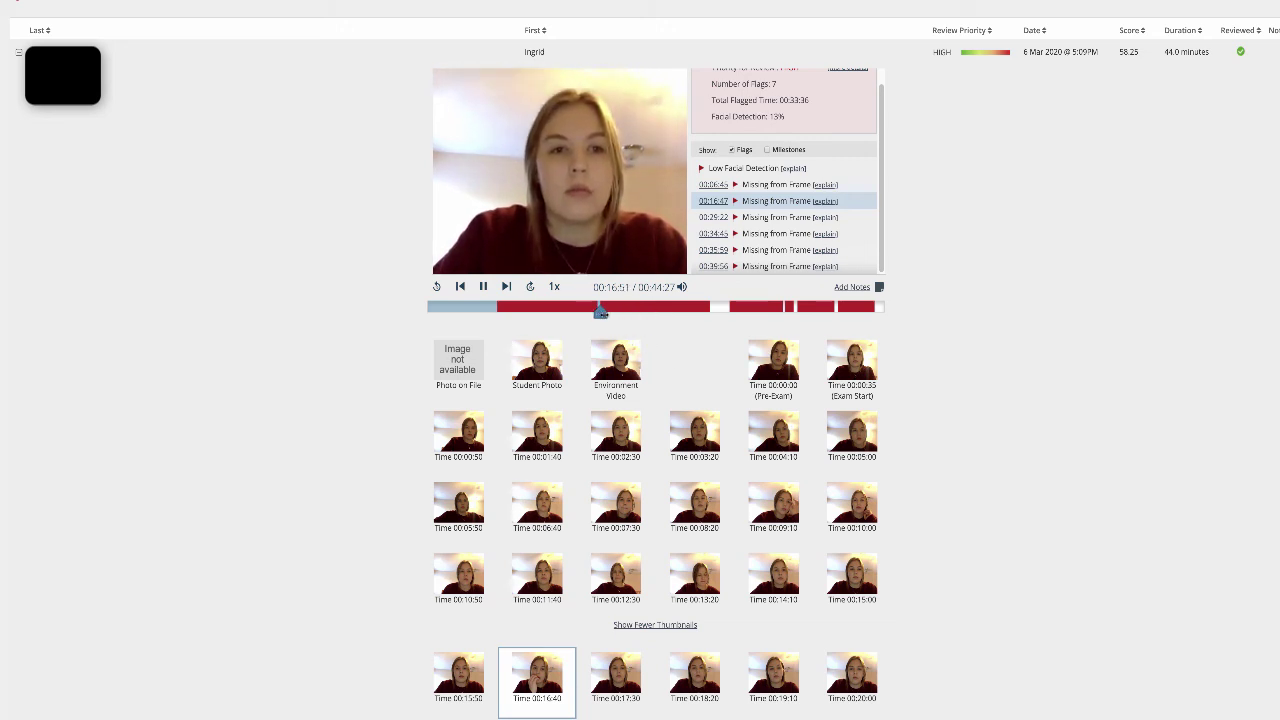
{"action": "left_click_drag", "start_coordinate": [607, 312], "coordinate": [689, 313]}
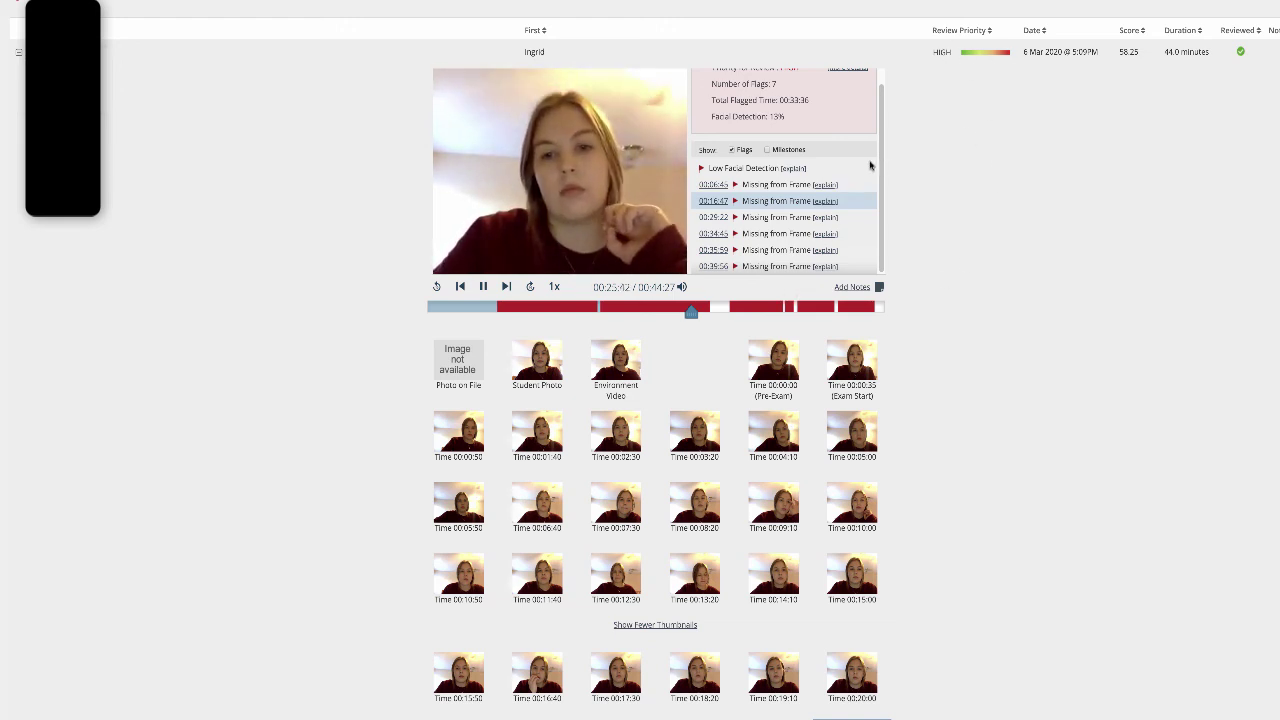
{"action": "left_click", "coordinate": [966, 52]}
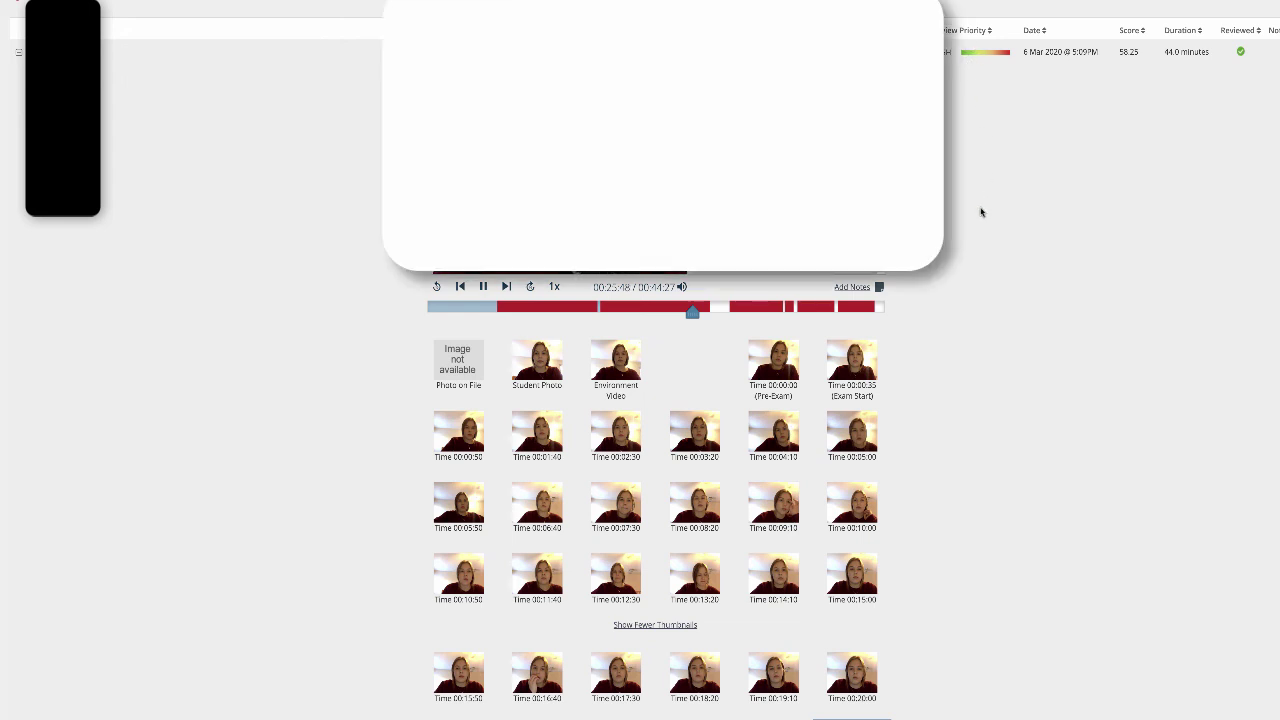
- Look over the session's time-stamped thumbnails, and play the Environment Video, pausing it at 00:00:14 on the whiteboard check
{"action": "scroll", "coordinate": [979, 210], "scroll_direction": "down", "scroll_amount": 1}
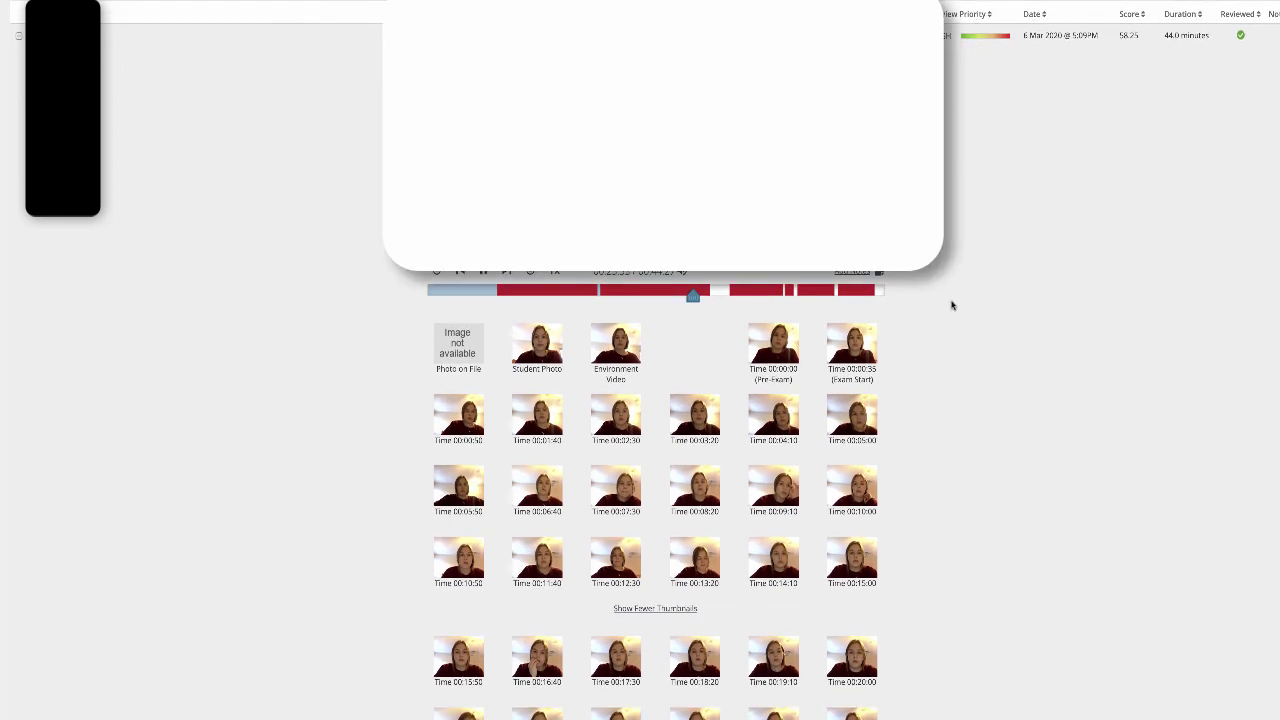
{"action": "scroll", "coordinate": [952, 305], "scroll_direction": "down", "scroll_amount": 2}
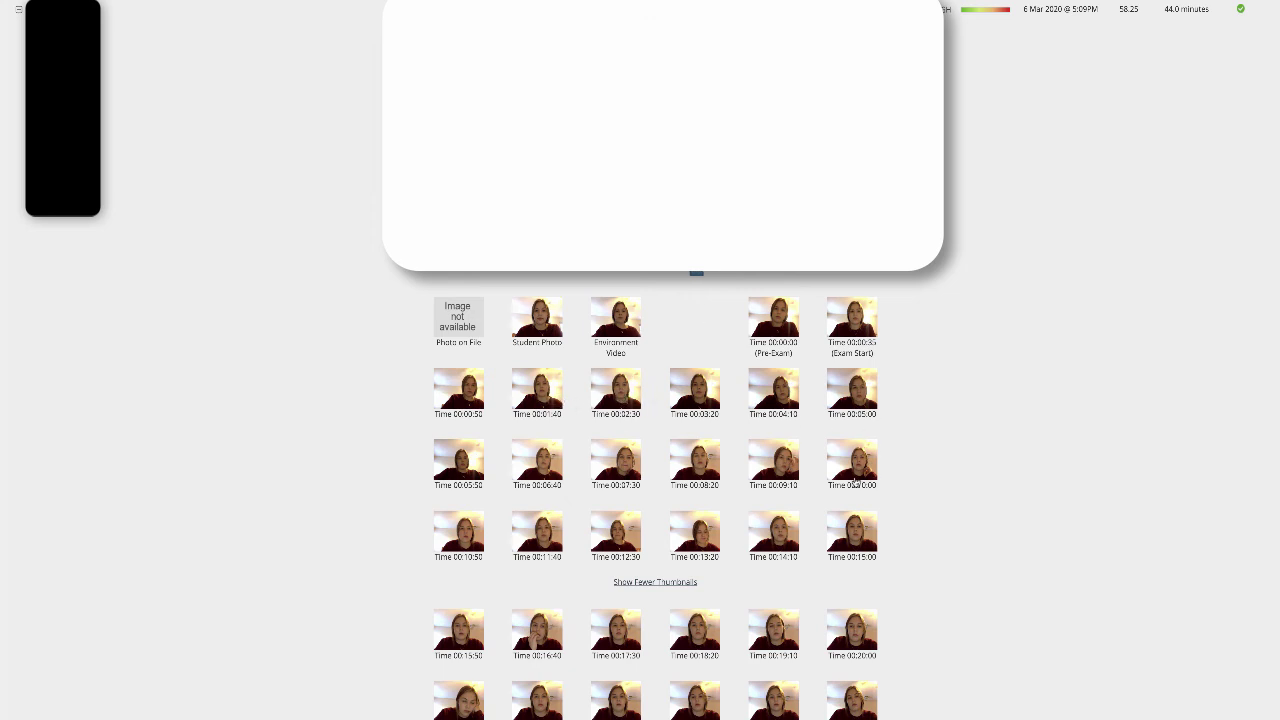
{"action": "scroll", "coordinate": [934, 497], "scroll_direction": "down", "scroll_amount": 3}
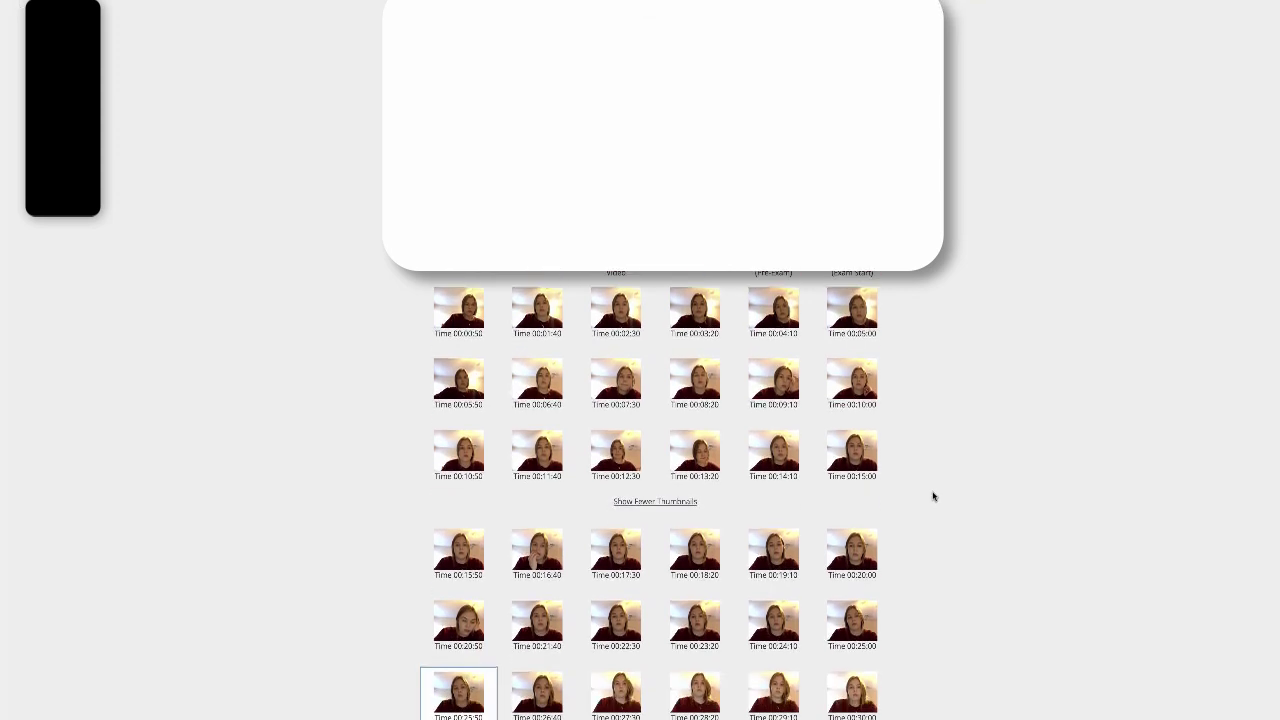
{"action": "scroll", "coordinate": [932, 496], "scroll_direction": "down", "scroll_amount": 1}
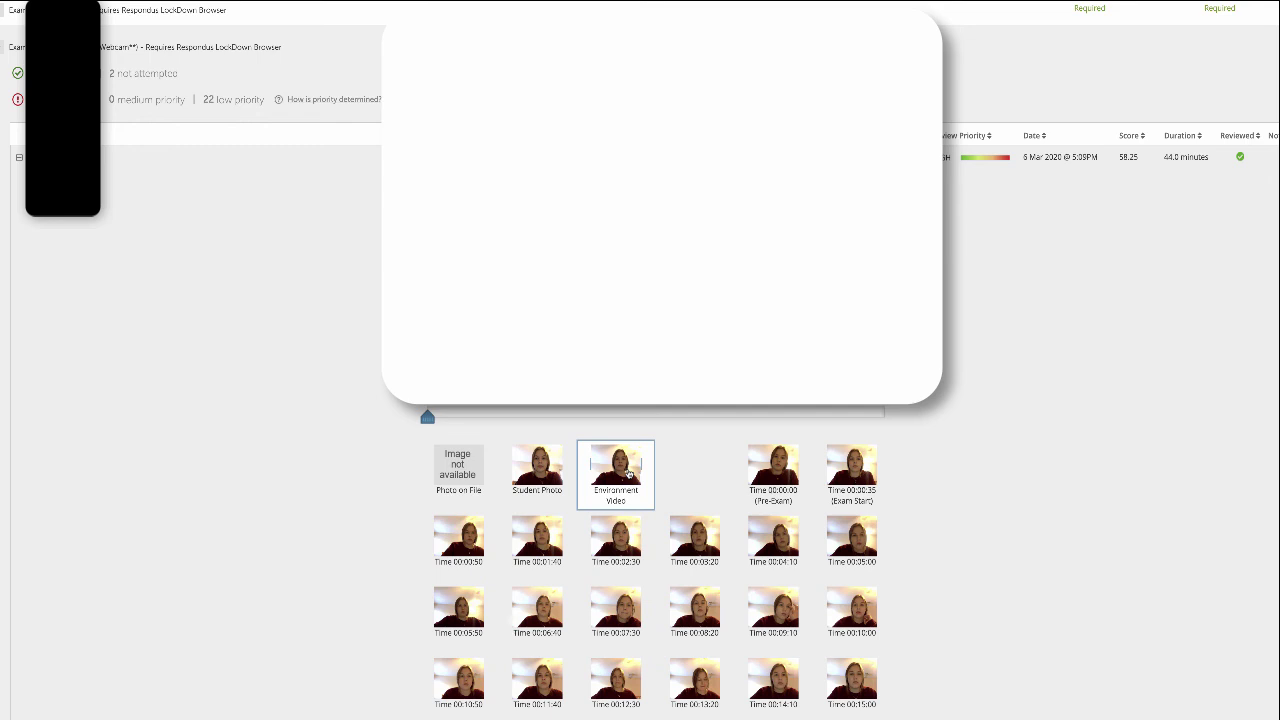
{"action": "left_click", "coordinate": [484, 392]}
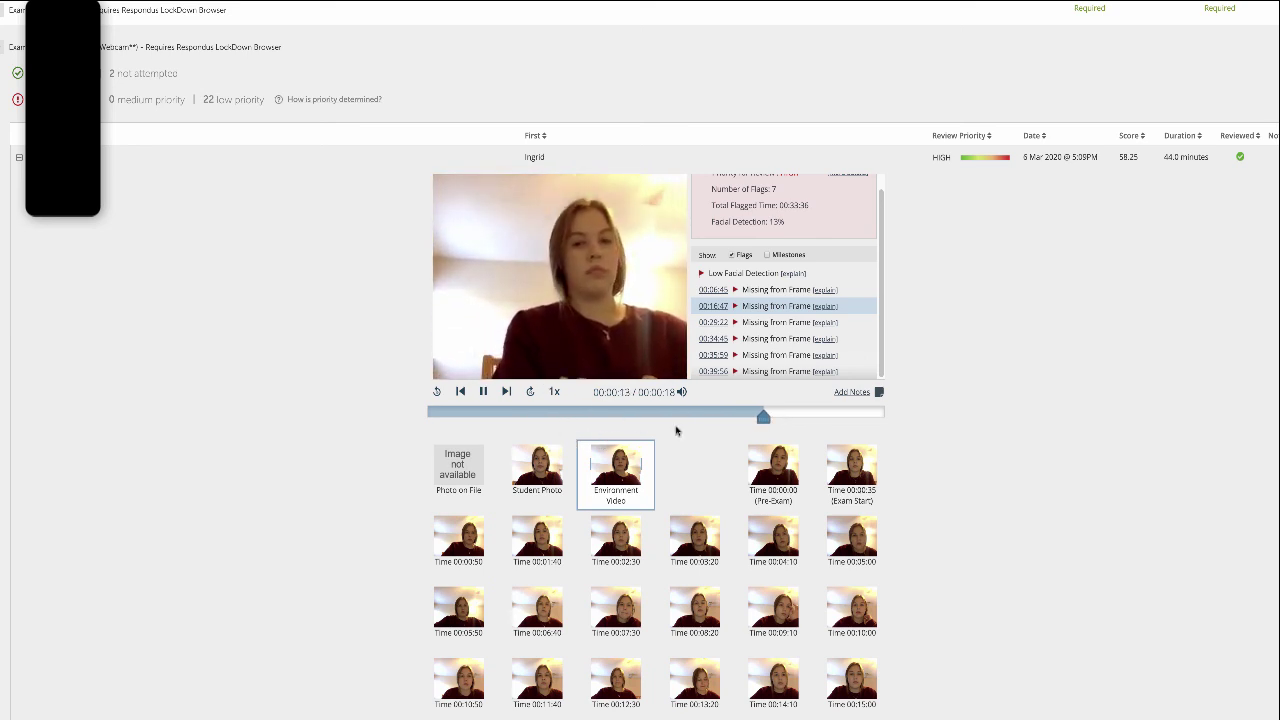
{"action": "left_click", "coordinate": [484, 391]}
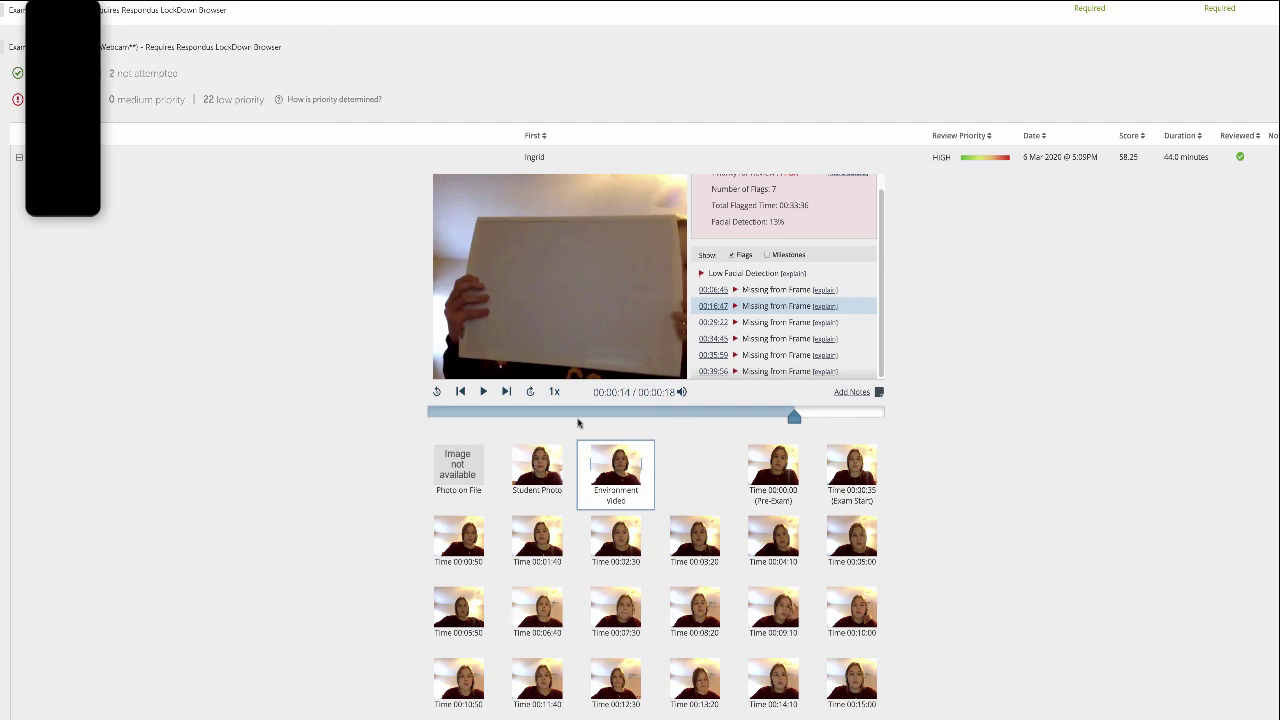
- Examine the remaining thumbnails of the student's exam session, and return to the class results list
{"action": "scroll", "coordinate": [916, 515], "scroll_direction": "down", "scroll_amount": 1}
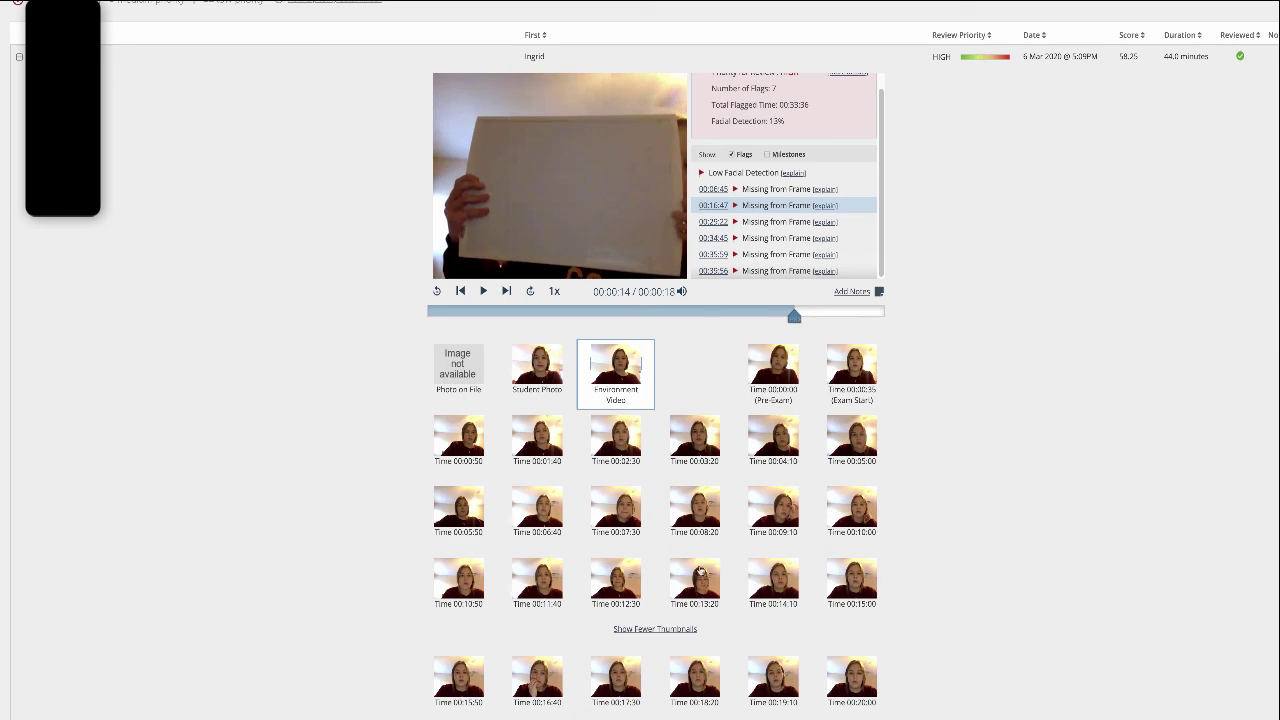
{"action": "scroll", "coordinate": [806, 470], "scroll_direction": "down", "scroll_amount": 2}
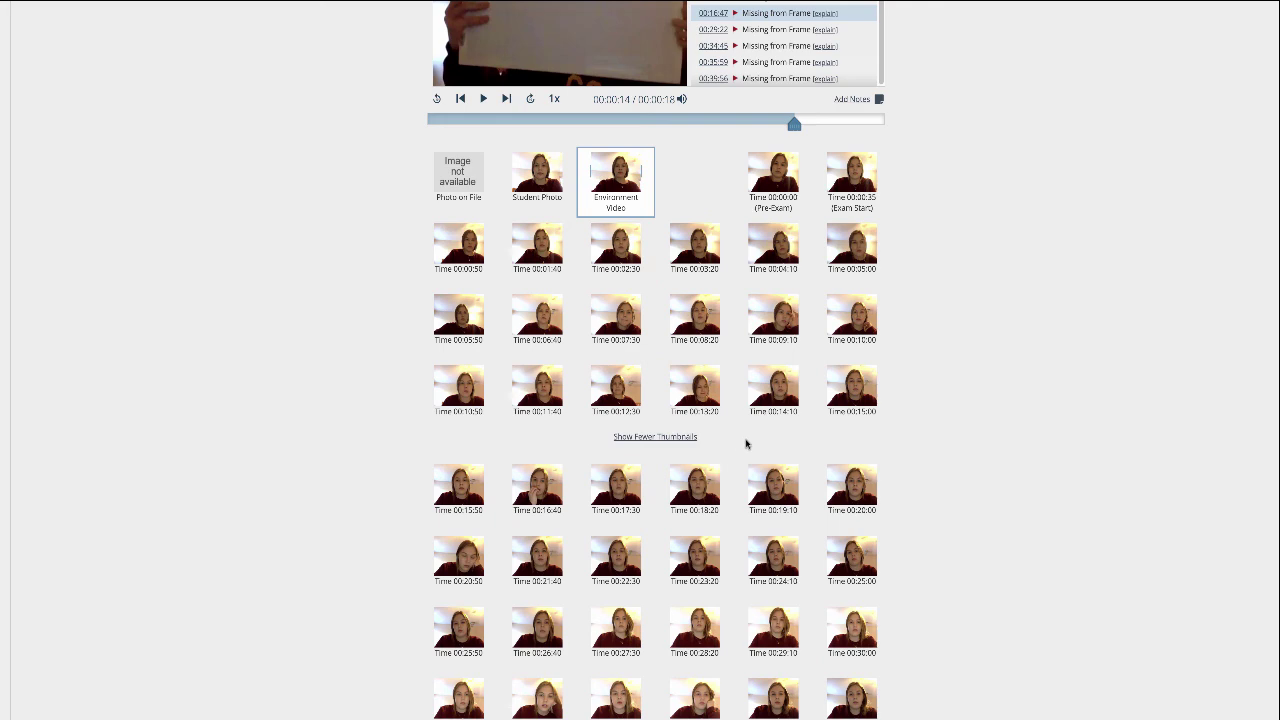
{"action": "scroll", "coordinate": [745, 443], "scroll_direction": "up", "scroll_amount": 1}
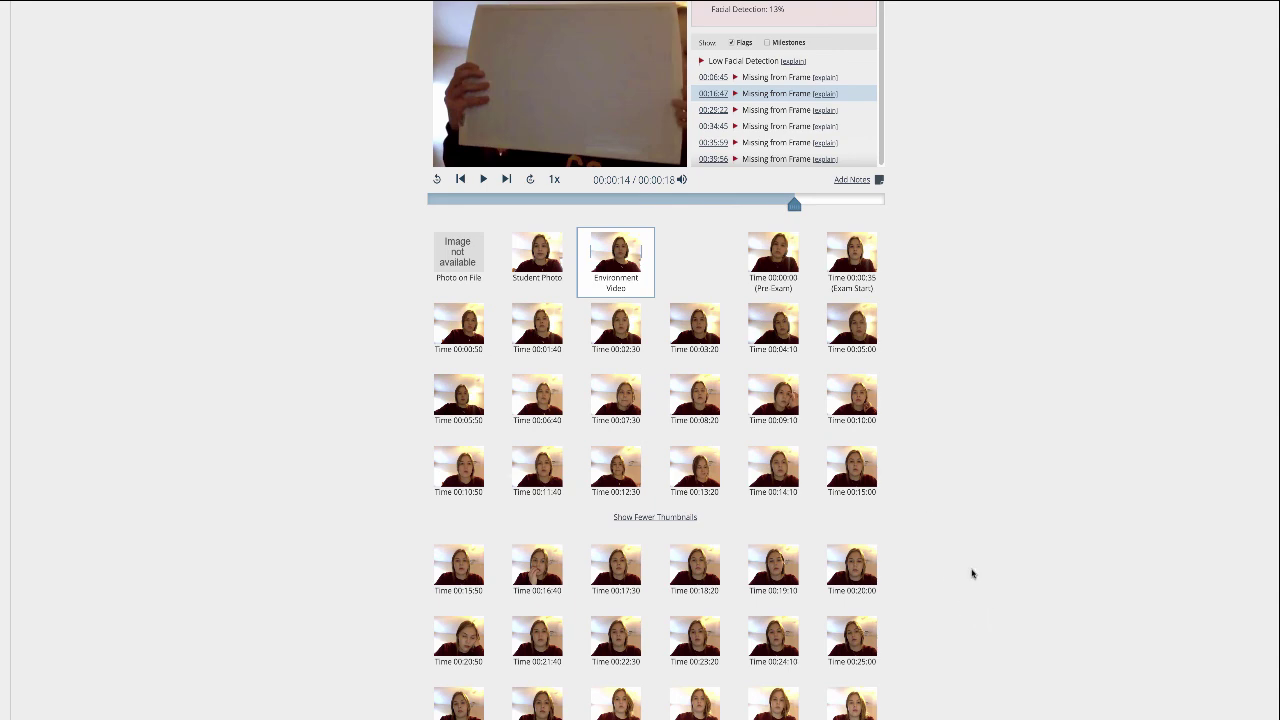
{"action": "scroll", "coordinate": [971, 573], "scroll_direction": "down", "scroll_amount": 2}
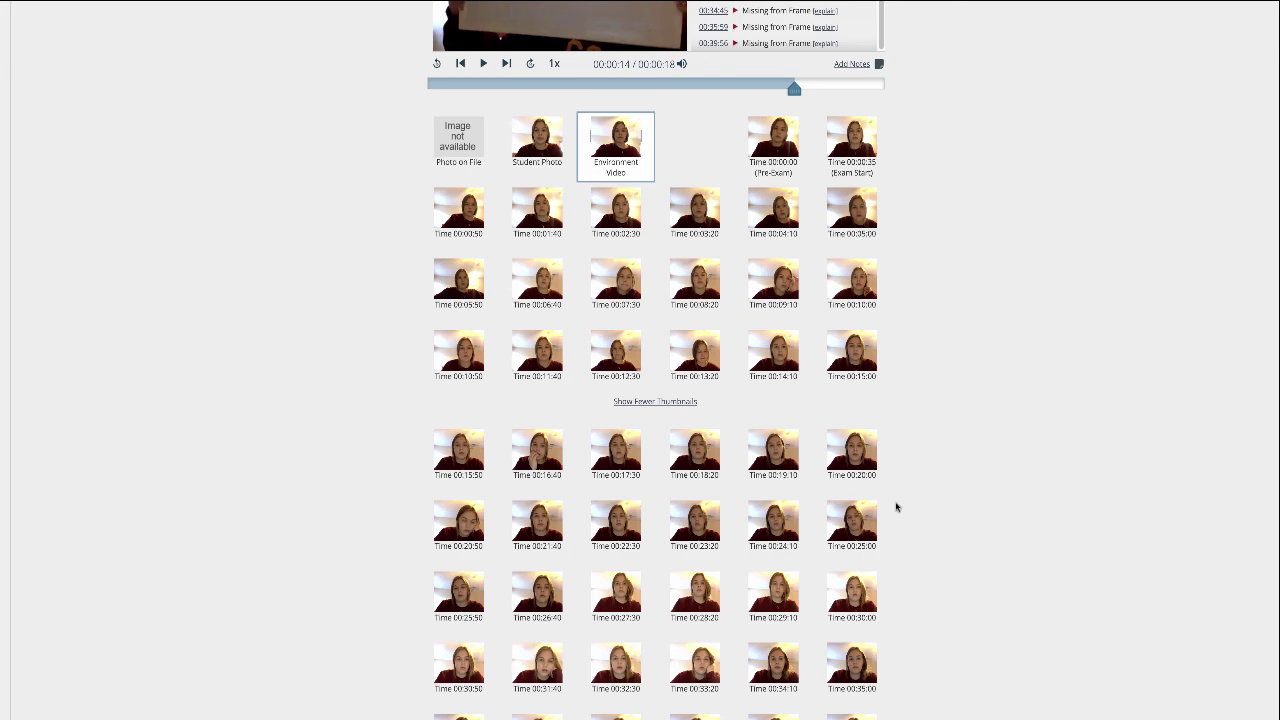
{"action": "scroll", "coordinate": [928, 522], "scroll_direction": "down", "scroll_amount": 3}
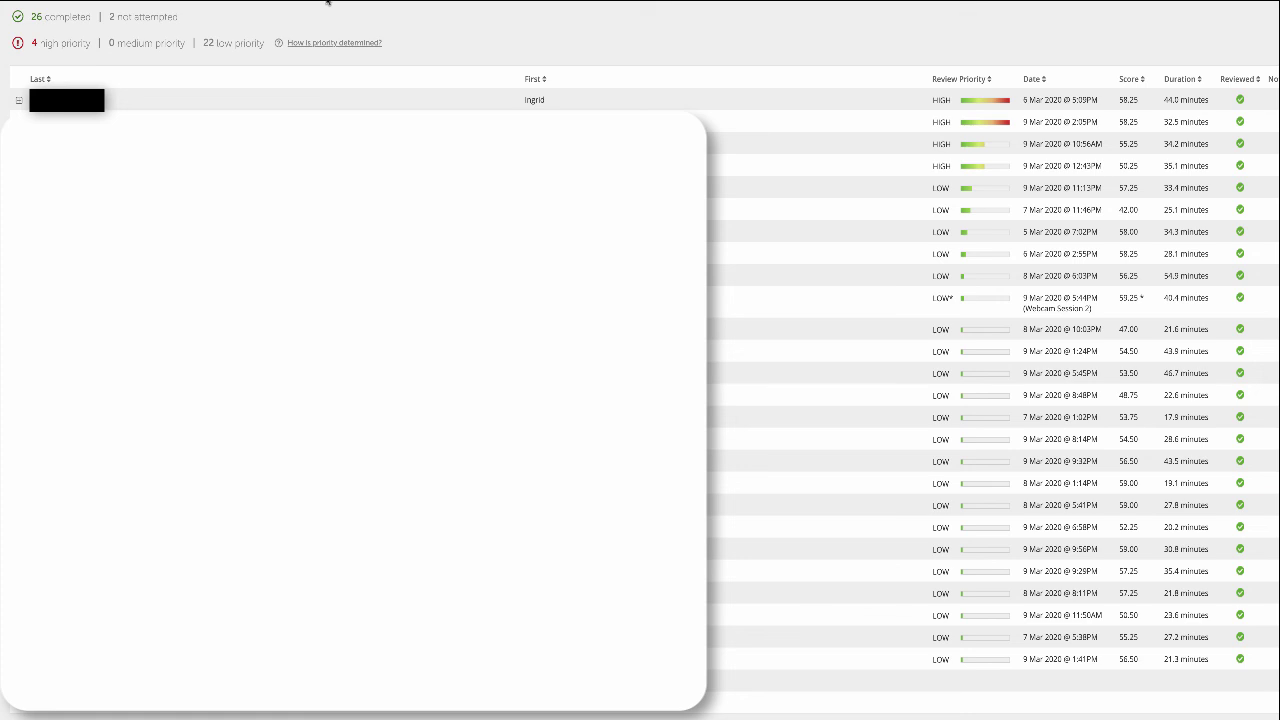
{"action": "scroll", "coordinate": [440, 50], "scroll_direction": "up", "scroll_amount": 4}
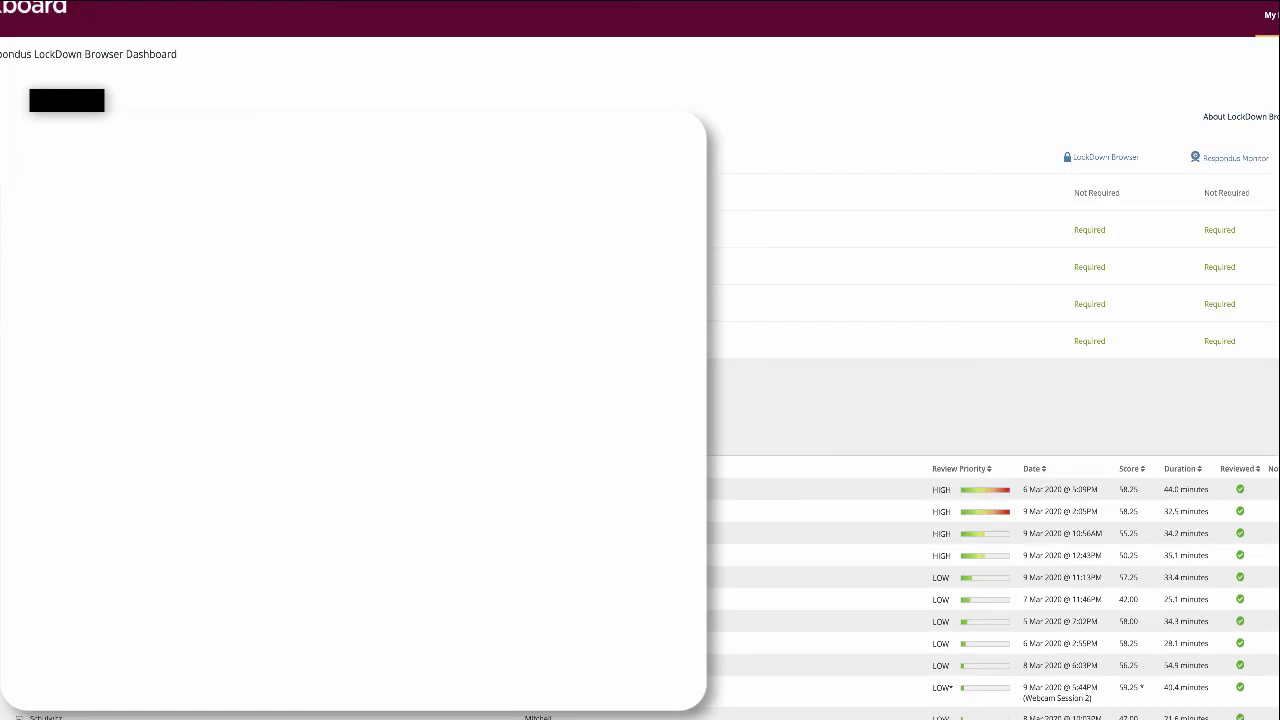